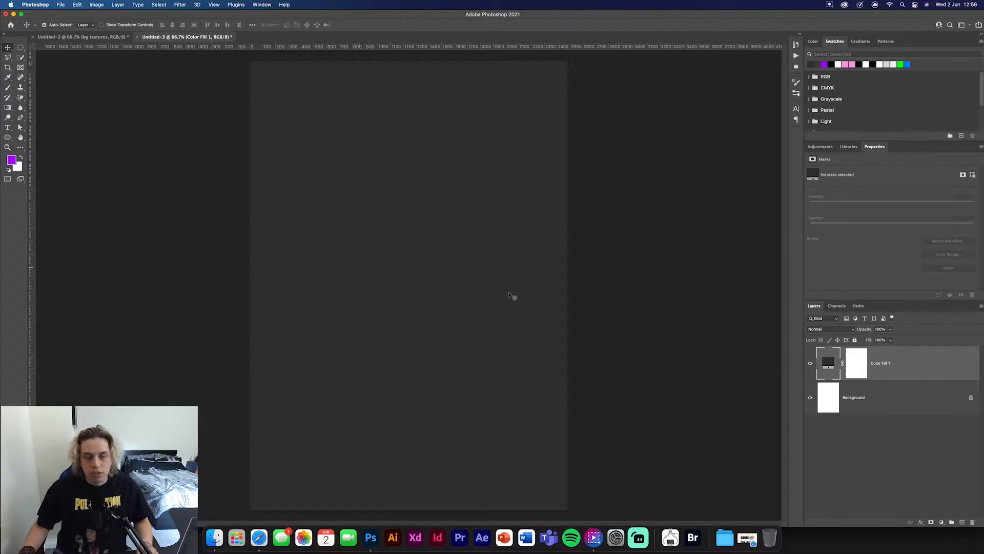
- In the Untitled-2 document, show and expand the bg textures group and locate the city skyline and brooklyn-nets layers
{"action": "left_click", "coordinate": [60, 36]}
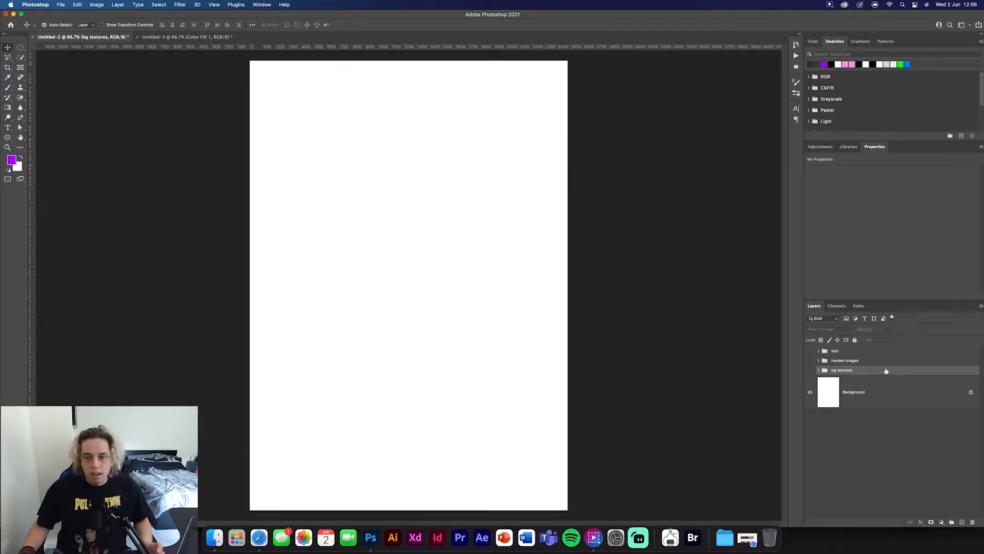
{"action": "left_click", "coordinate": [810, 370]}
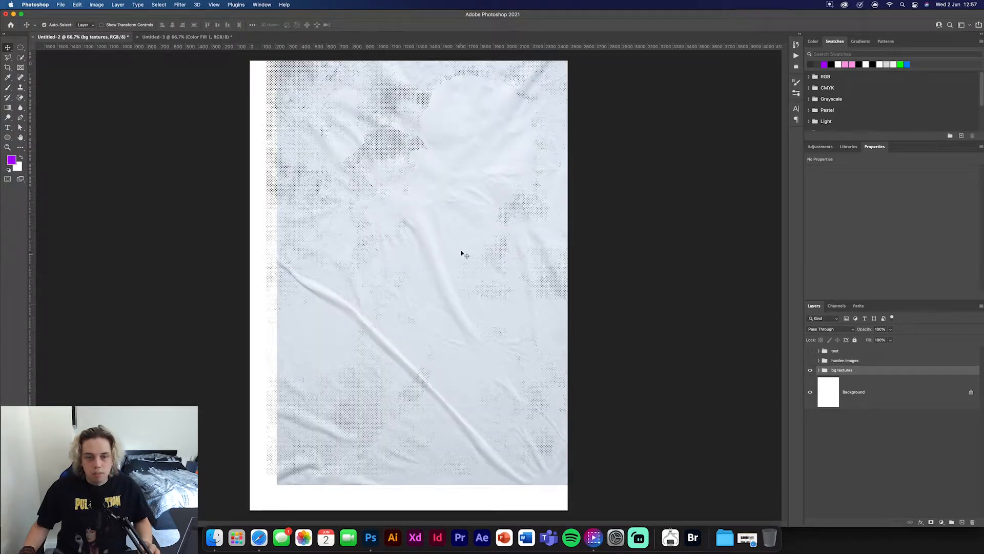
{"action": "left_click", "coordinate": [819, 370]}
{"action": "scroll", "coordinate": [871, 420], "scroll_direction": "down", "scroll_amount": 5}
{"action": "left_click", "coordinate": [920, 430]}
{"action": "scroll", "coordinate": [922, 471], "scroll_direction": "up", "scroll_amount": 4}
{"action": "scroll", "coordinate": [921, 472], "scroll_direction": "up", "scroll_amount": 2}
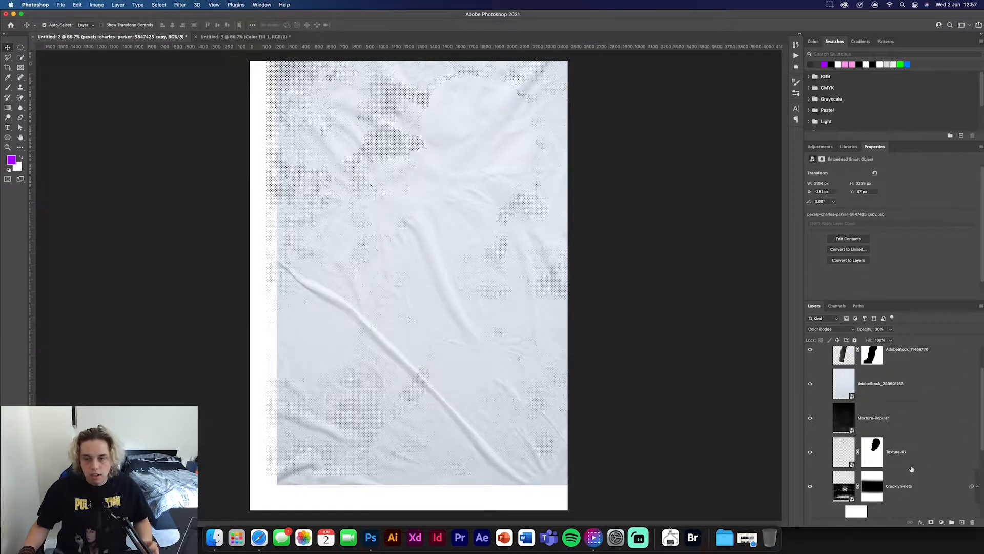
{"action": "scroll", "coordinate": [911, 468], "scroll_direction": "down", "scroll_amount": 3}
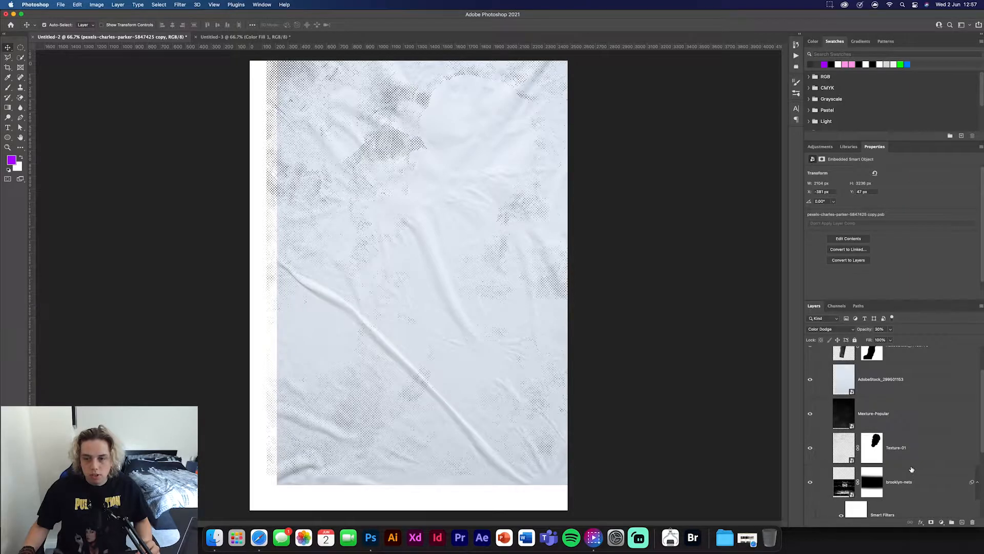
- Copy the brooklyn-nets arena and city skyline layers into the Untitled-3 poster, with the court along its lower edge
{"action": "left_click", "coordinate": [852, 403]}
{"action": "scroll", "coordinate": [850, 410], "scroll_direction": "down", "scroll_amount": 2}
{"action": "left_click", "coordinate": [845, 436], "text": "super"}
{"action": "key", "text": "super+d"}
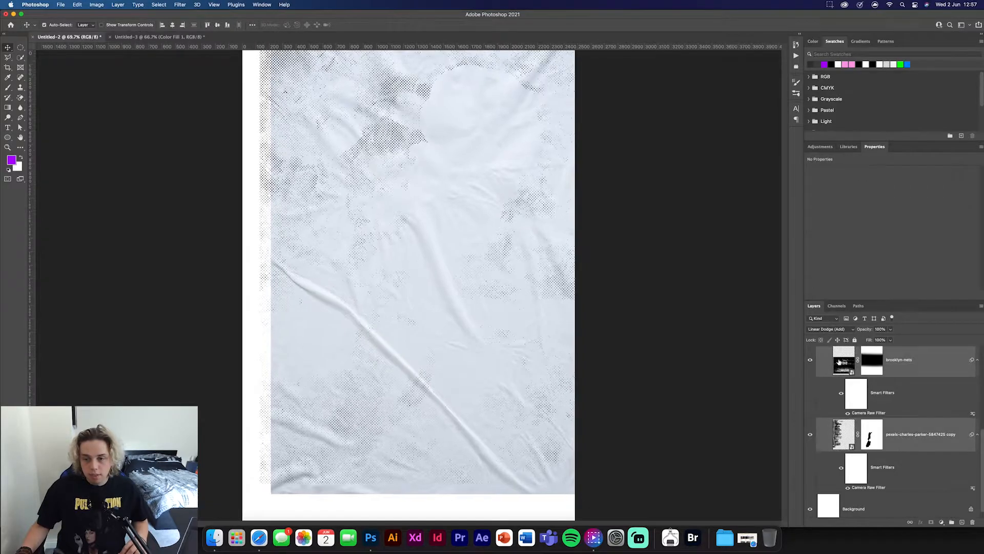
{"action": "left_click_drag", "start_coordinate": [839, 362], "coordinate": [414, 305]}
{"action": "left_click_drag", "start_coordinate": [483, 471], "coordinate": [498, 471]}
{"action": "left_click", "coordinate": [639, 446]}
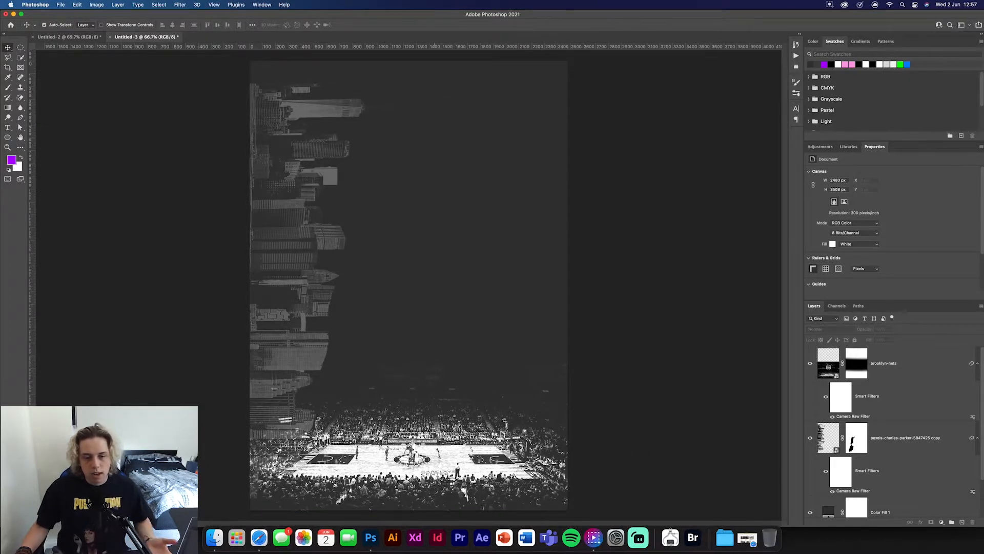
{"action": "left_click_drag", "start_coordinate": [410, 465], "coordinate": [407, 466]}
- Enlarge the sideways city skyline to span the poster's full height and shift it slightly to the right
{"action": "left_click", "coordinate": [274, 125]}
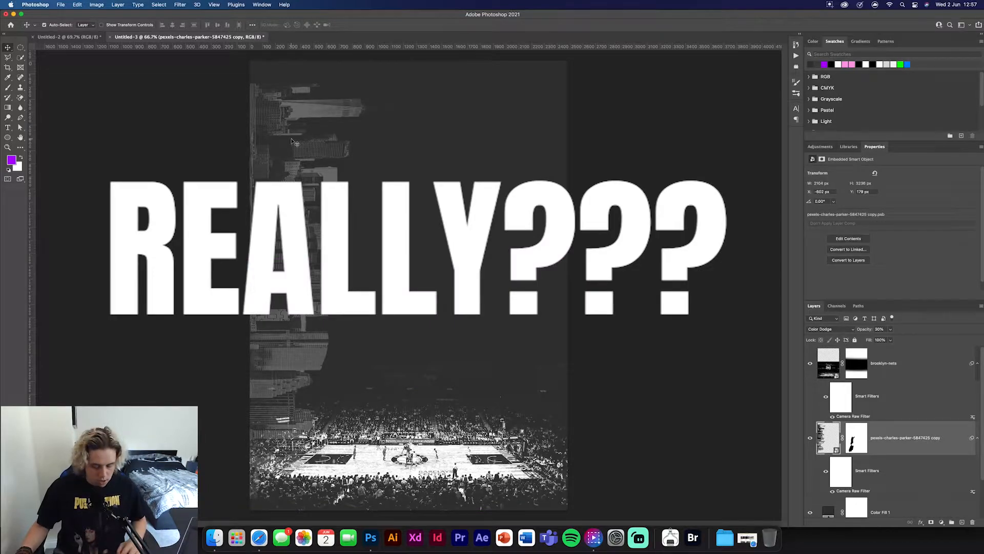
{"action": "key", "text": "super+t"}
{"action": "left_click_drag", "start_coordinate": [307, 83], "coordinate": [307, 55]}
{"action": "left_click_drag", "start_coordinate": [307, 496], "coordinate": [304, 515]}
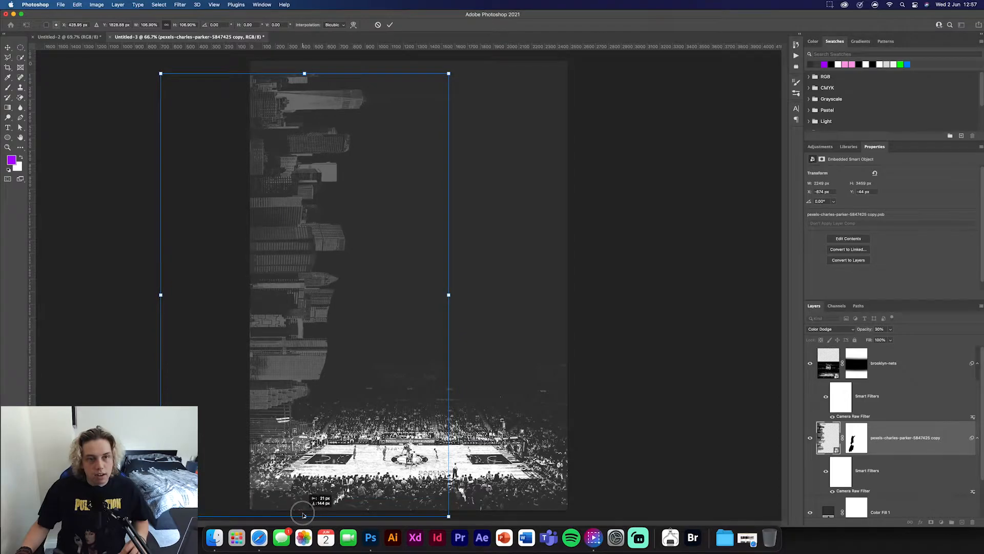
{"action": "left_click_drag", "start_coordinate": [304, 73], "coordinate": [307, 54]}
{"action": "left_click_drag", "start_coordinate": [303, 200], "coordinate": [329, 198]}
{"action": "left_click", "coordinate": [390, 24]}
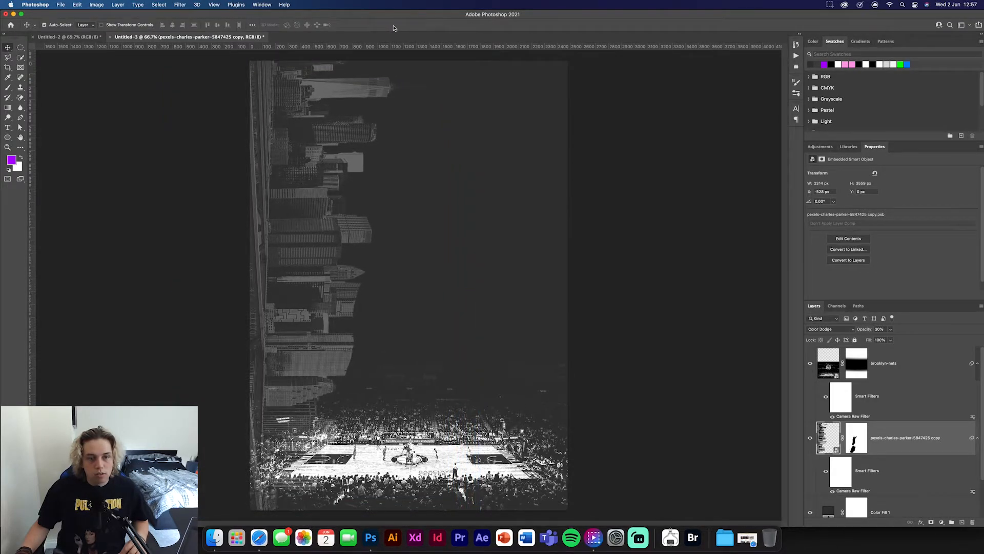
- Delete the skyline layer's mask and nudge the skyline back towards the poster's left edge
{"action": "left_click", "coordinate": [852, 441]}
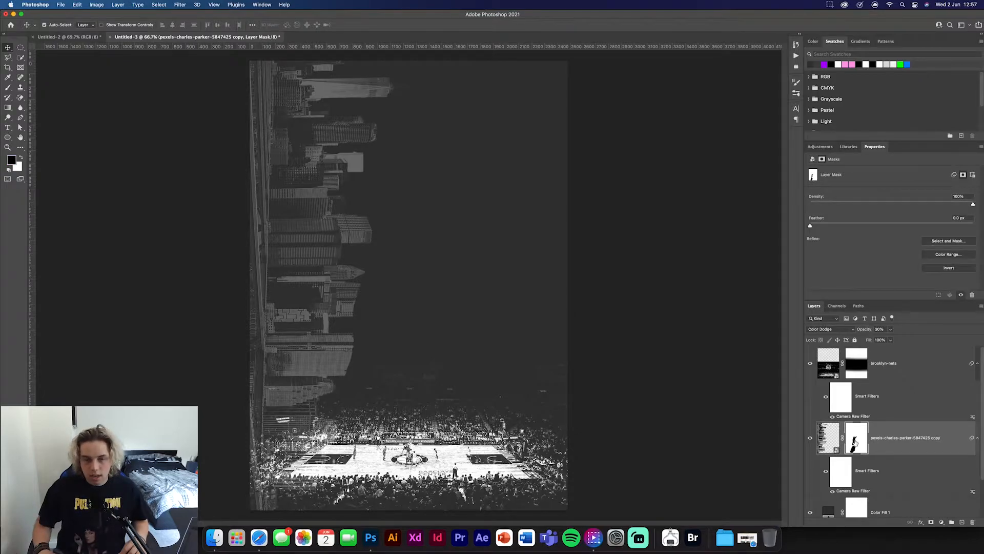
{"action": "key", "text": "Delete"}
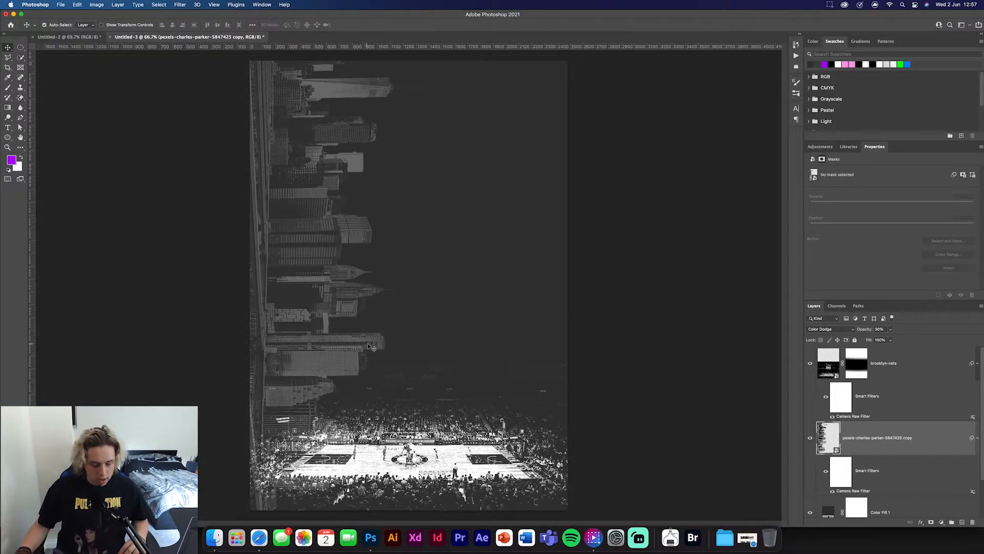
{"action": "key", "text": "super+z"}
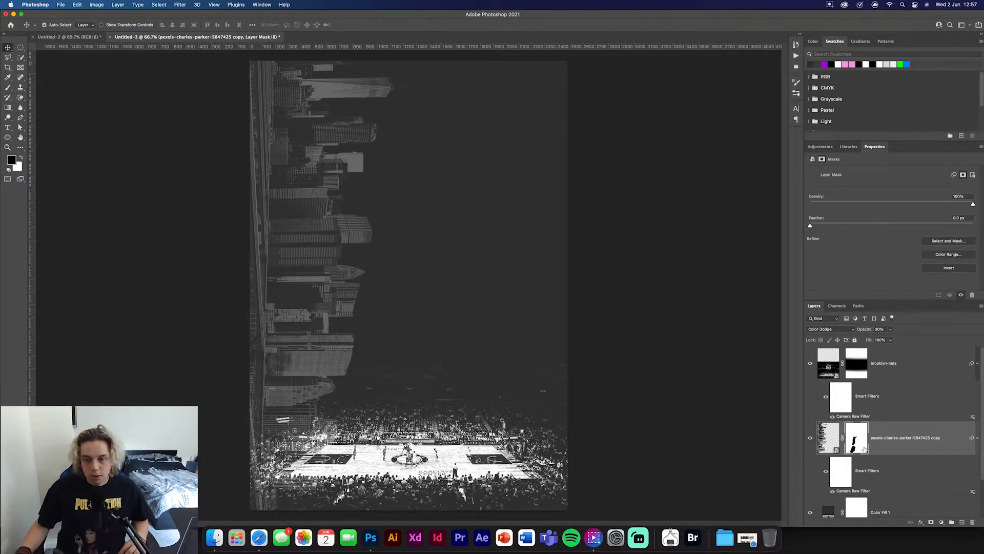
{"action": "key", "text": "Delete"}
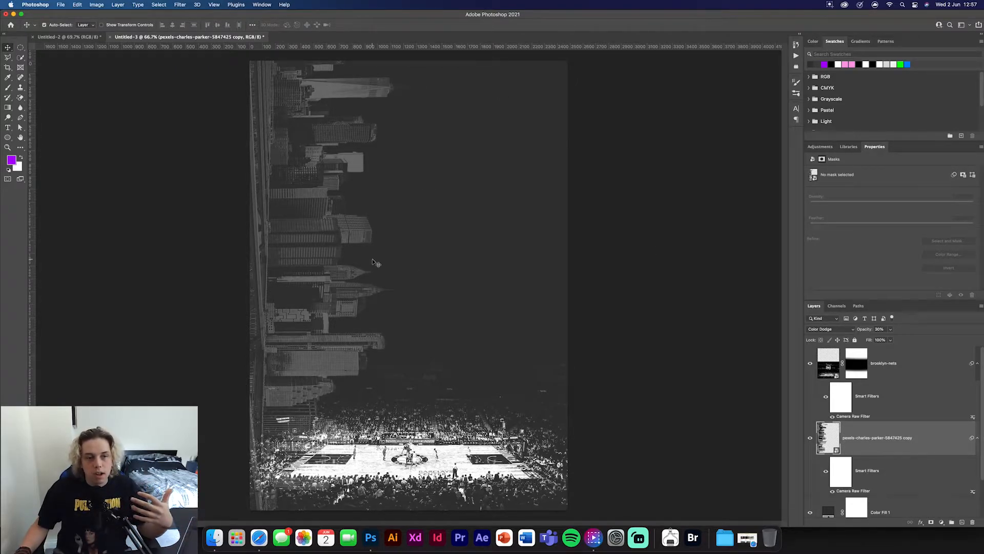
{"action": "left_click_drag", "start_coordinate": [316, 248], "coordinate": [301, 247]}
{"action": "left_click", "coordinate": [665, 351]}
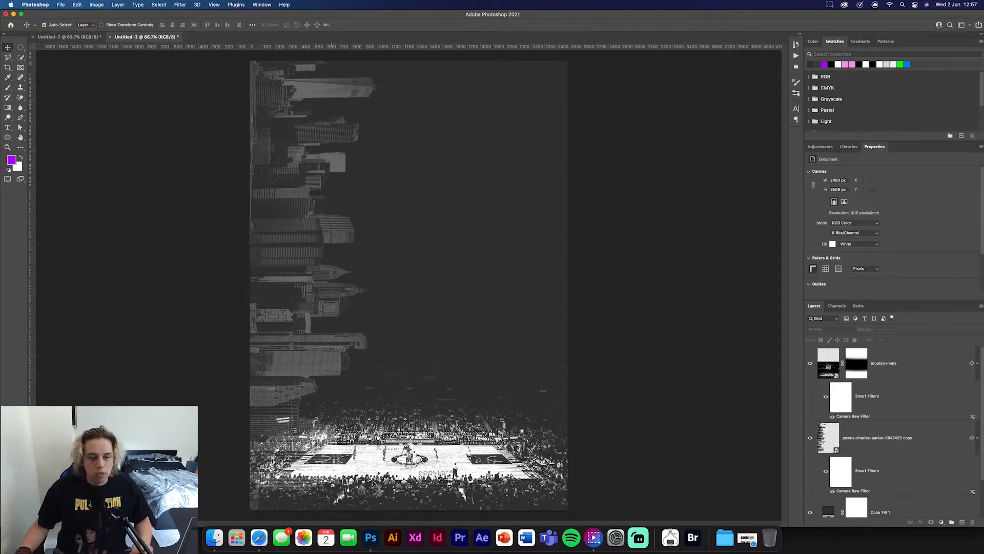
- Copy the large Nets jersey portrait from Untitled-2's harden images group into the poster and fit it on the right half
{"action": "left_click", "coordinate": [95, 36]}
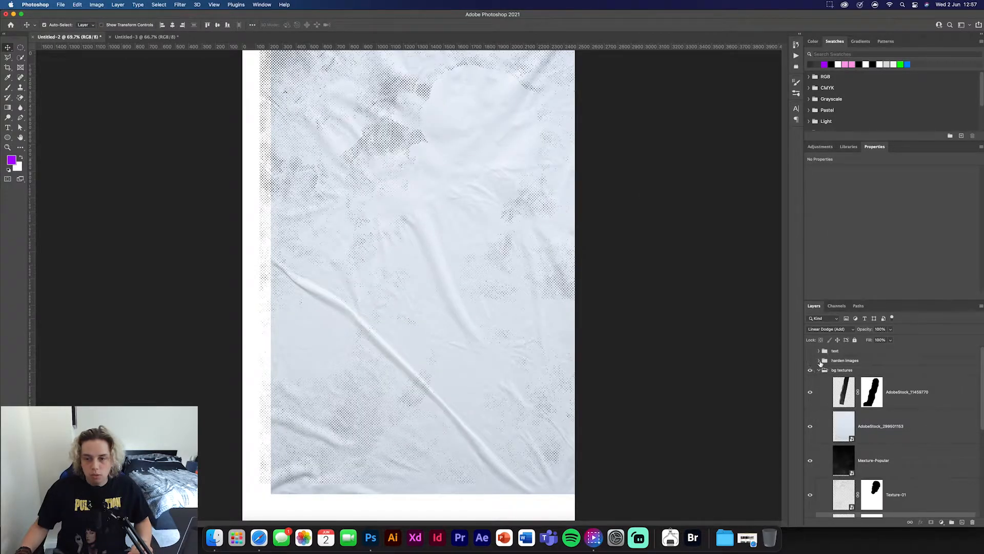
{"action": "left_click", "coordinate": [818, 360]}
{"action": "left_click", "coordinate": [810, 360]}
{"action": "left_click", "coordinate": [902, 381]}
{"action": "left_click_drag", "start_coordinate": [902, 381], "coordinate": [465, 290]}
{"action": "key", "text": "super+t"}
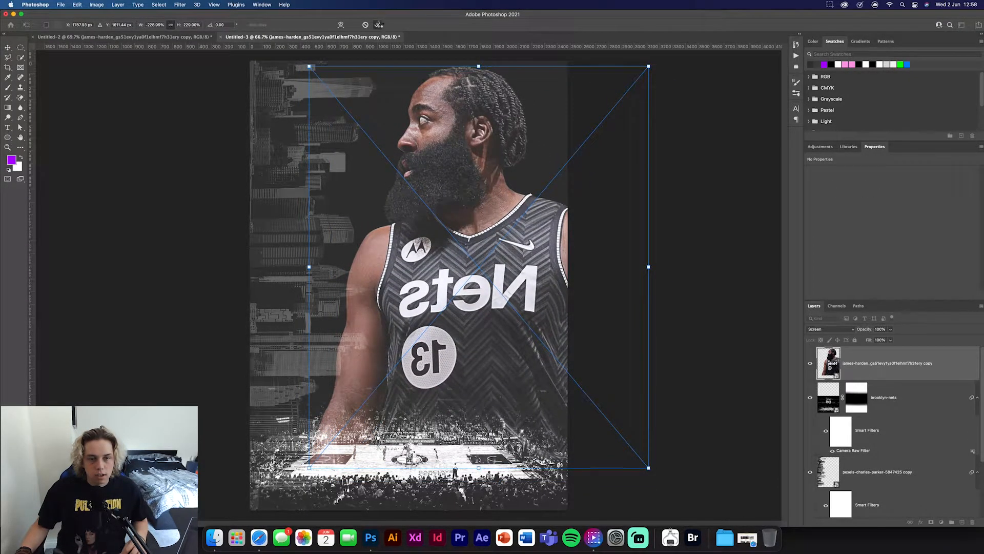
{"action": "left_click", "coordinate": [377, 25]}
- Paint white on the portrait's Camera Raw filter mask over the coloured shoulder at the right edge, and lower the layer's opacity
{"action": "left_click", "coordinate": [841, 398]}
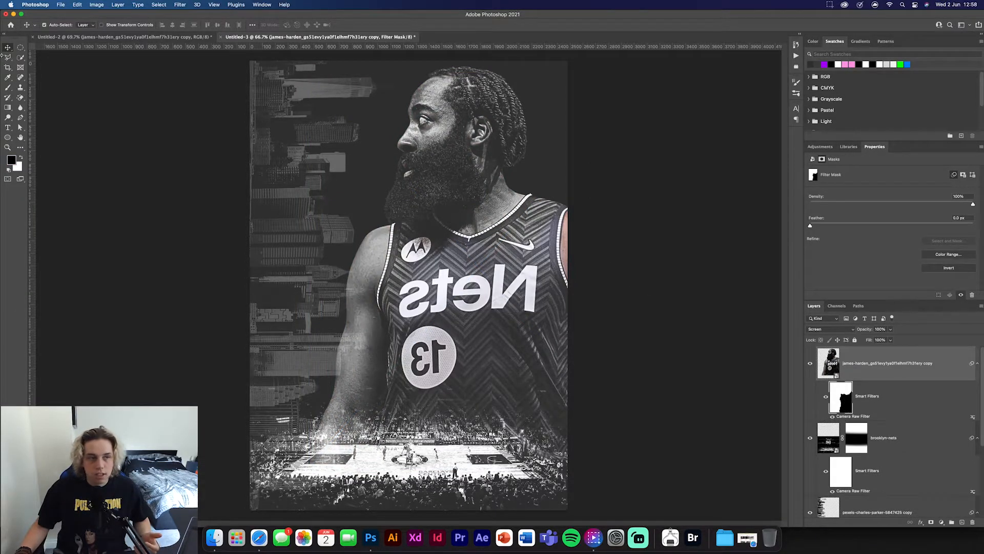
{"action": "left_click", "coordinate": [8, 87]}
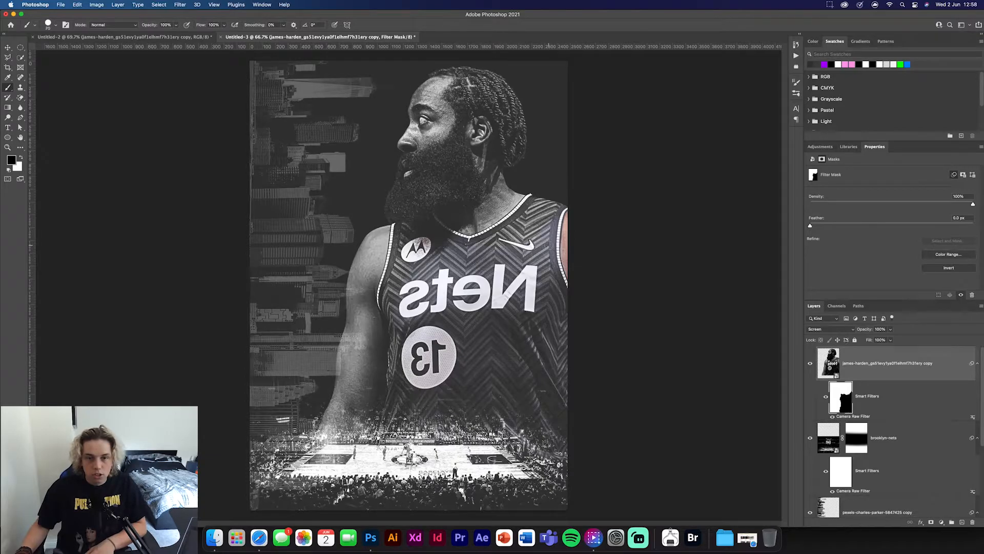
{"action": "key", "text": "bracketright"}
{"action": "key", "text": "bracketright"}
{"action": "key", "text": "bracketright"}
{"action": "key", "text": "x"}
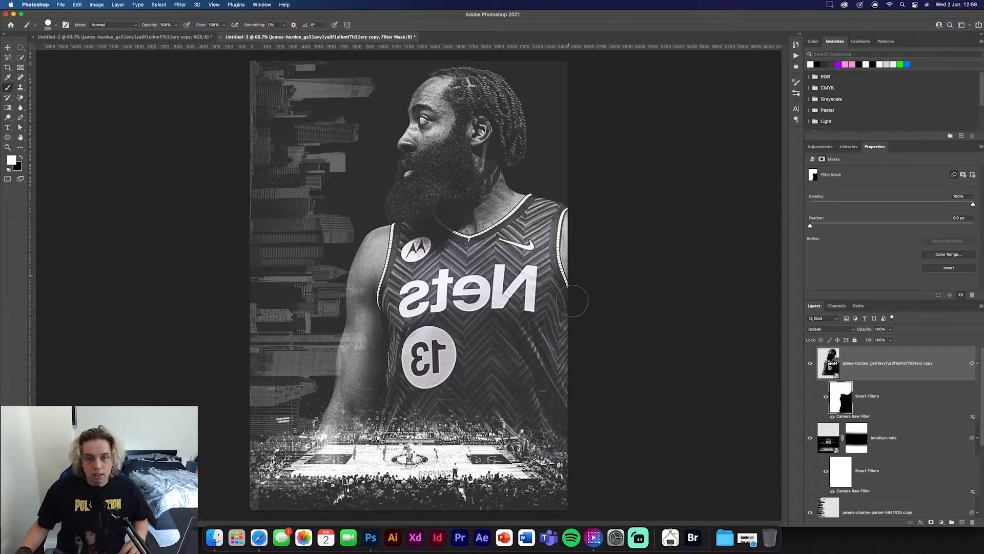
{"action": "left_click", "coordinate": [8, 46]}
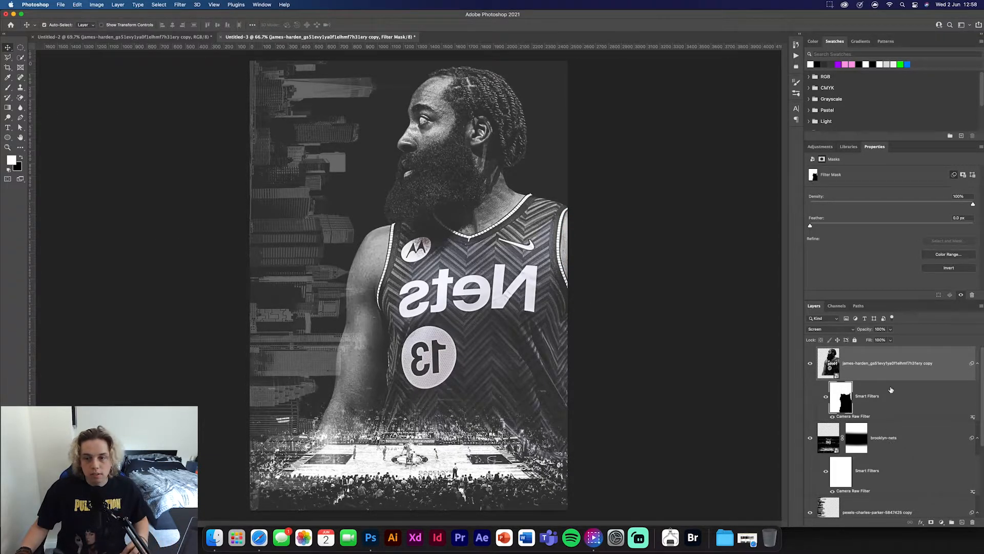
{"action": "left_click_drag", "start_coordinate": [869, 333], "coordinate": [861, 330]}
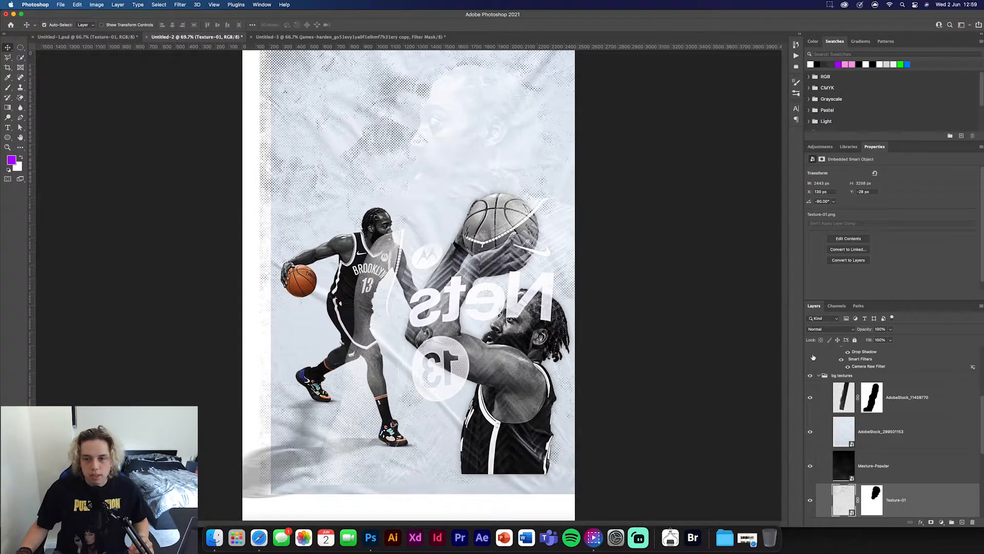
- In Untitled-2, hide and collapse the harden images group, and copy the AdobeStock_11459770 torn-paper layer into the poster
{"action": "scroll", "coordinate": [812, 357], "scroll_direction": "up", "scroll_amount": 5}
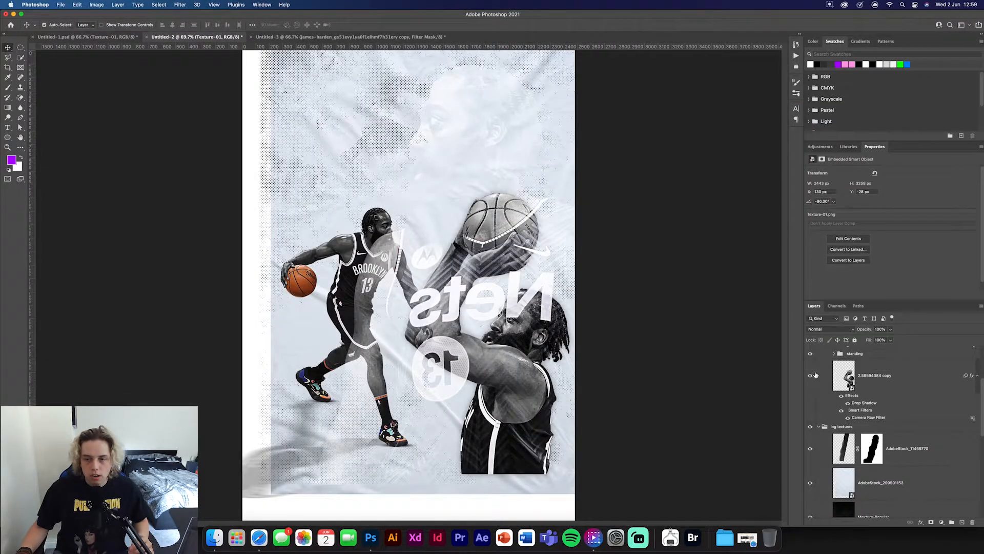
{"action": "left_click", "coordinate": [810, 361]}
{"action": "left_click", "coordinate": [820, 362]}
{"action": "left_click", "coordinate": [819, 361]}
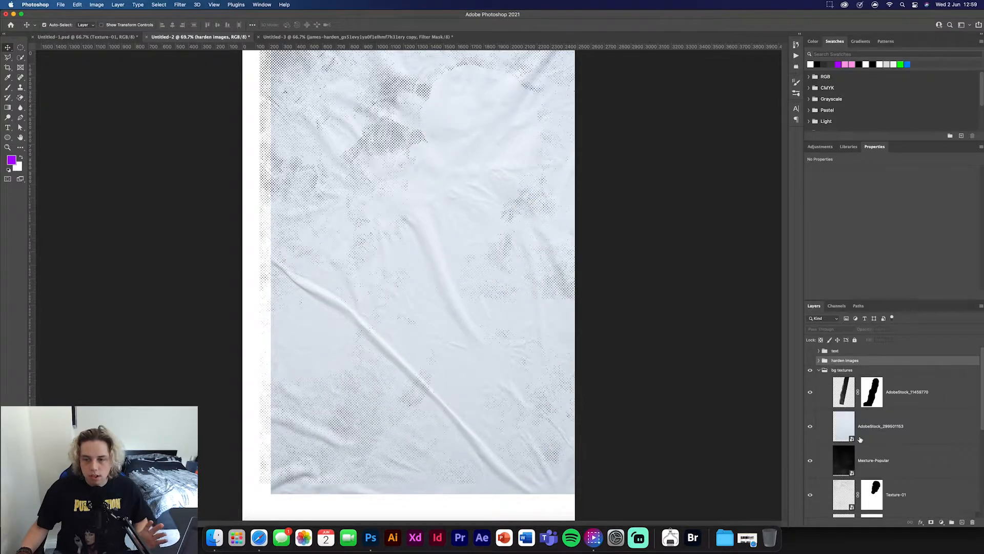
{"action": "left_click", "coordinate": [848, 403]}
{"action": "left_click_drag", "start_coordinate": [833, 393], "coordinate": [379, 231]}
- Transform the torn-paper texture so its edge runs alongside the portrait's face and beard
{"action": "key", "text": "super+t"}
{"action": "left_click_drag", "start_coordinate": [359, 186], "coordinate": [396, 183]}
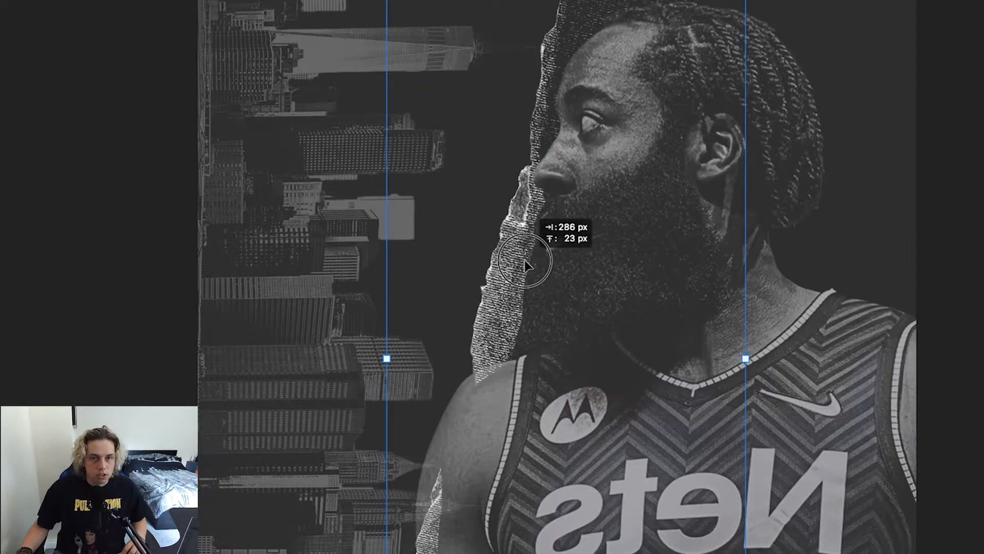
{"action": "left_click_drag", "start_coordinate": [525, 265], "coordinate": [525, 265]}
{"action": "key", "text": "Return"}
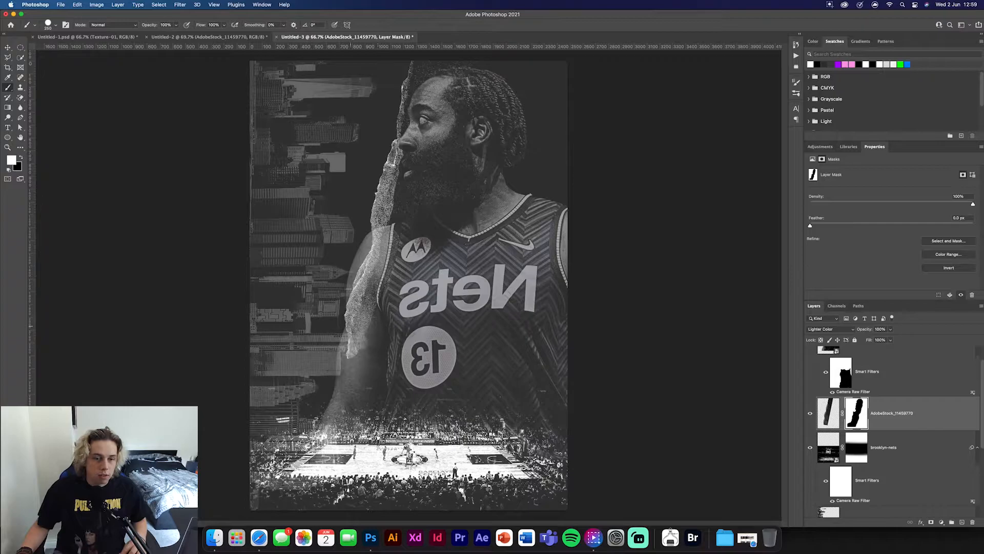
- Paint black on the torn-paper layer's mask to hide the paper covering the portrait's arm and jersey
{"action": "mouse_move", "coordinate": [351, 359]}
{"action": "left_mouse_down"}
{"action": "mouse_move", "coordinate": [341, 420]}
{"action": "mouse_move", "coordinate": [415, 230]}
{"action": "mouse_move", "coordinate": [418, 153]}
{"action": "left_mouse_up"}
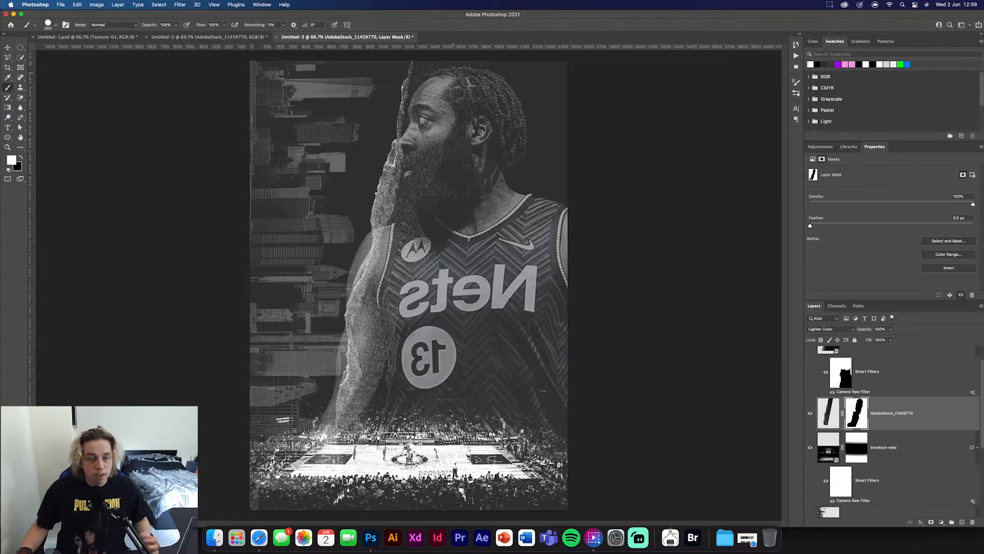
{"action": "key", "text": "super+z"}
{"action": "key", "text": "x"}
{"action": "mouse_move", "coordinate": [369, 259]}
{"action": "left_mouse_down"}
{"action": "mouse_move", "coordinate": [396, 248]}
{"action": "mouse_move", "coordinate": [363, 309]}
{"action": "left_mouse_up"}
{"action": "key", "text": "v"}
{"action": "left_click", "coordinate": [690, 369]}
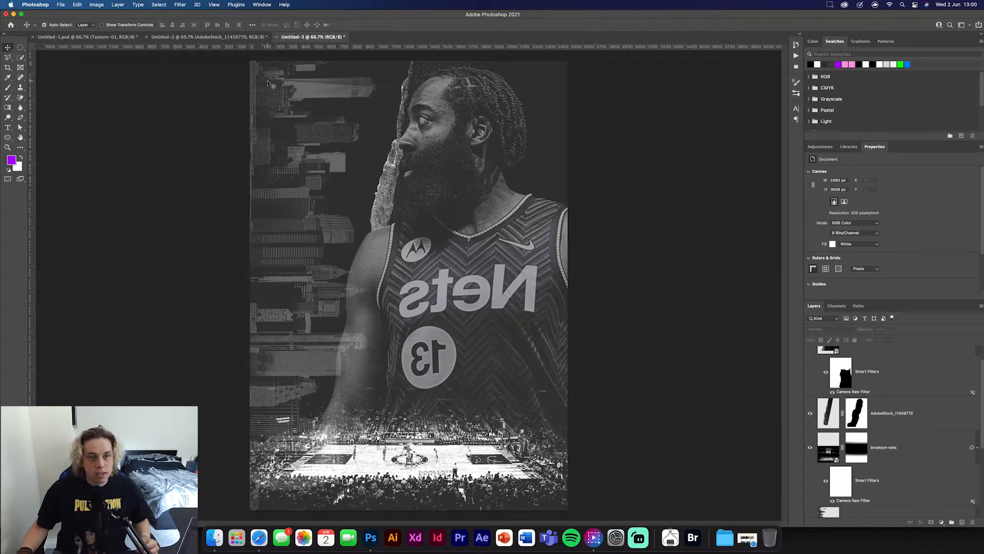
- Add the text HARDEN over the skyline in white Anton Regular
{"action": "key", "text": "t"}
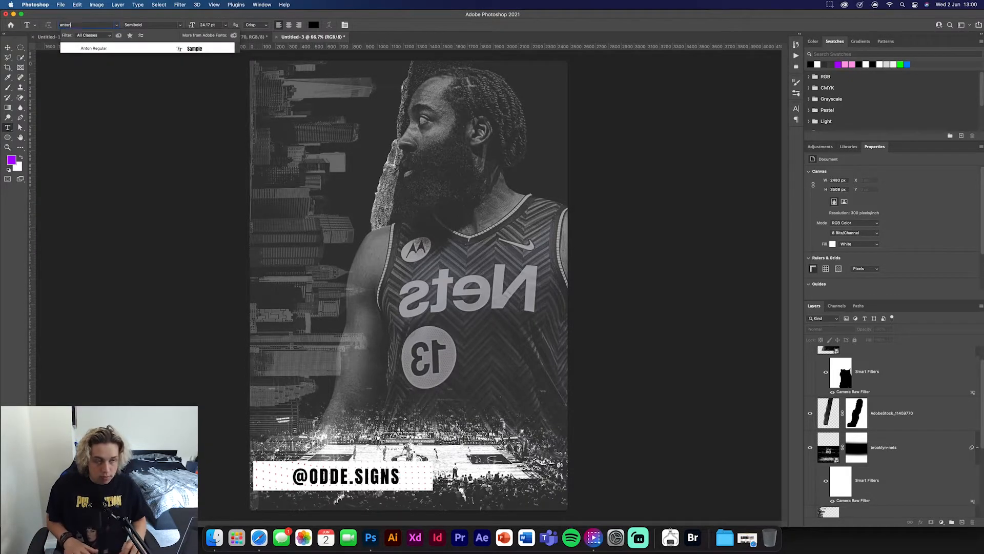
{"action": "left_click", "coordinate": [313, 25]}
{"action": "left_click", "coordinate": [605, 226]}
{"action": "left_click", "coordinate": [779, 221]}
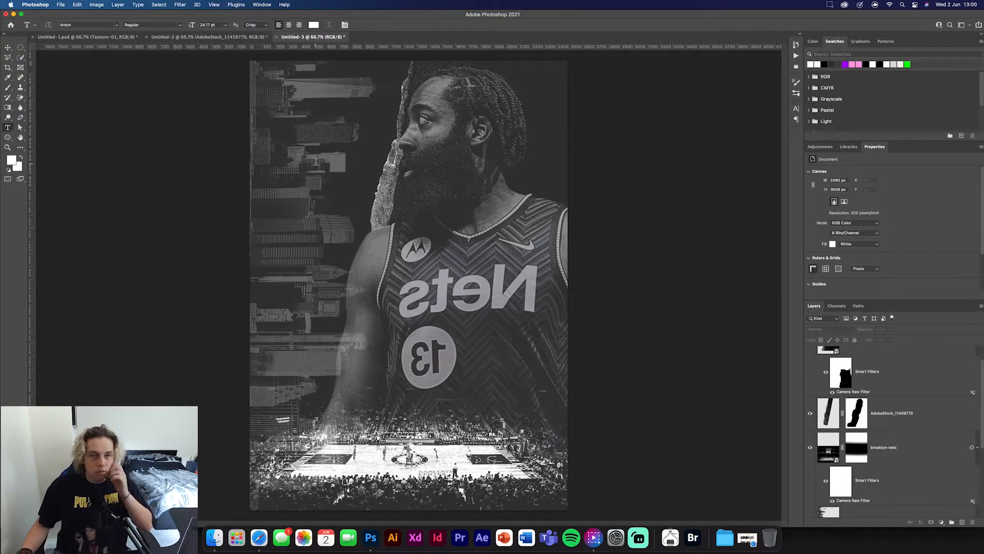
{"action": "left_click", "coordinate": [316, 162]}
{"action": "type", "text": "HARDEN"}
- Set the tracking of the whole HARDEN text to 0
{"action": "key", "text": "super+a"}
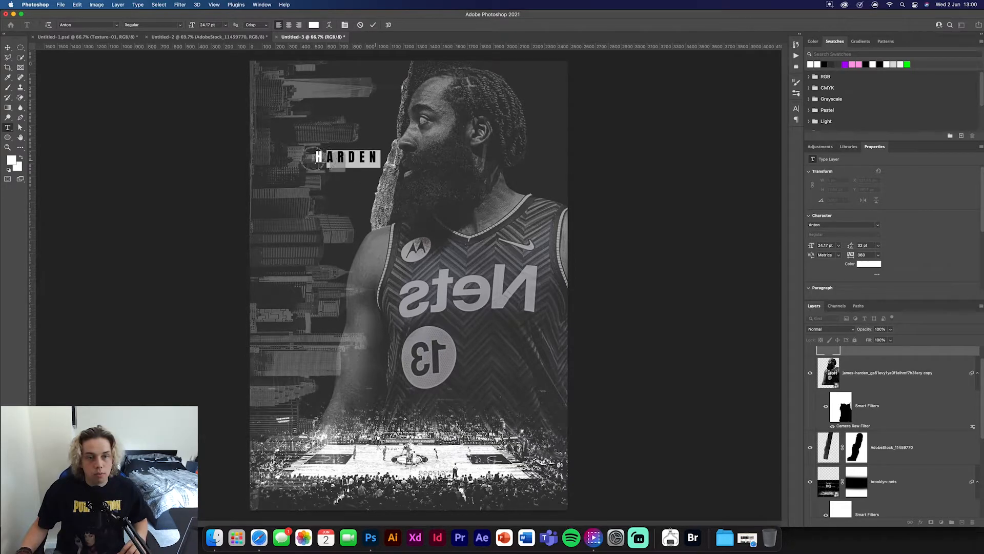
{"action": "left_click", "coordinate": [878, 255]}
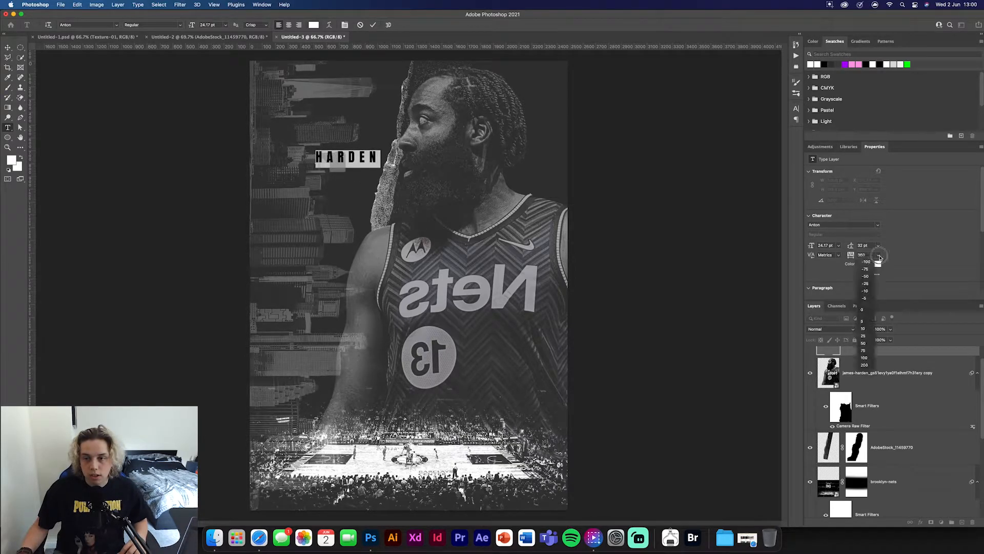
{"action": "left_click", "coordinate": [864, 310]}
{"action": "left_click", "coordinate": [372, 25]}
- Rotate the HARDEN text 90° and enlarge it to fill the poster's full height along its left side
{"action": "key", "text": "v"}
{"action": "key", "text": "super+t"}
{"action": "left_click_drag", "start_coordinate": [357, 183], "coordinate": [309, 210]}
{"action": "left_click_drag", "start_coordinate": [335, 164], "coordinate": [300, 221]}
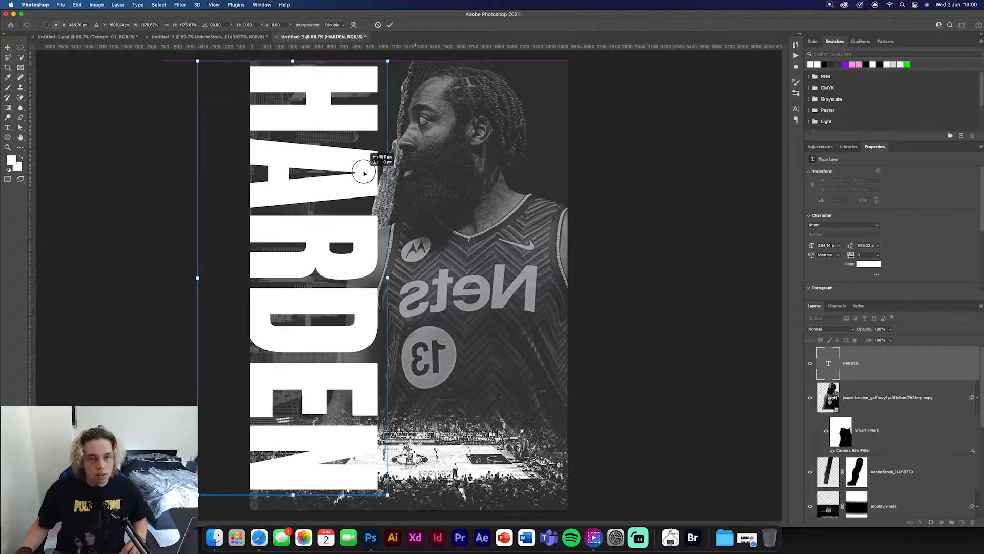
{"action": "left_click_drag", "start_coordinate": [365, 170], "coordinate": [374, 173]}
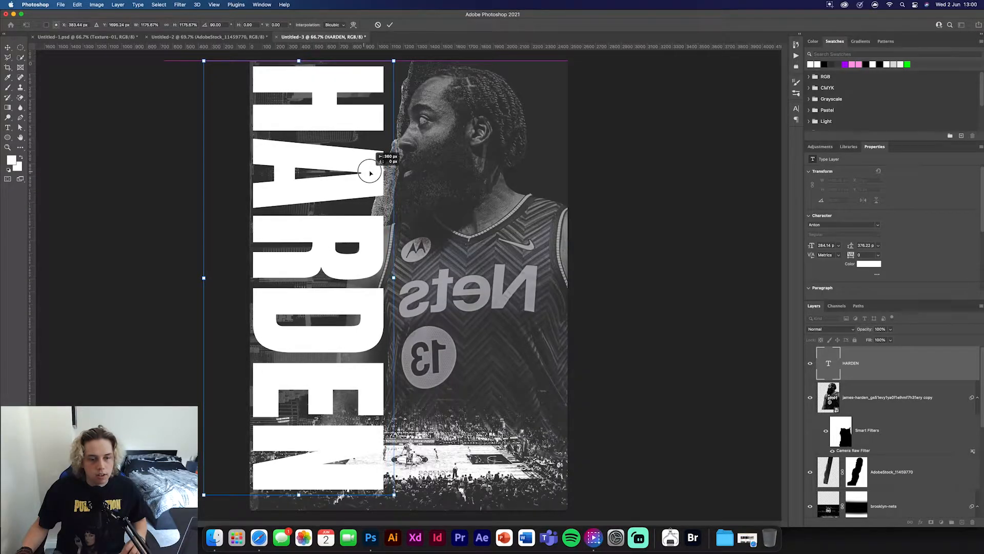
{"action": "left_click_drag", "start_coordinate": [300, 495], "coordinate": [301, 511]}
{"action": "left_click", "coordinate": [389, 25]}
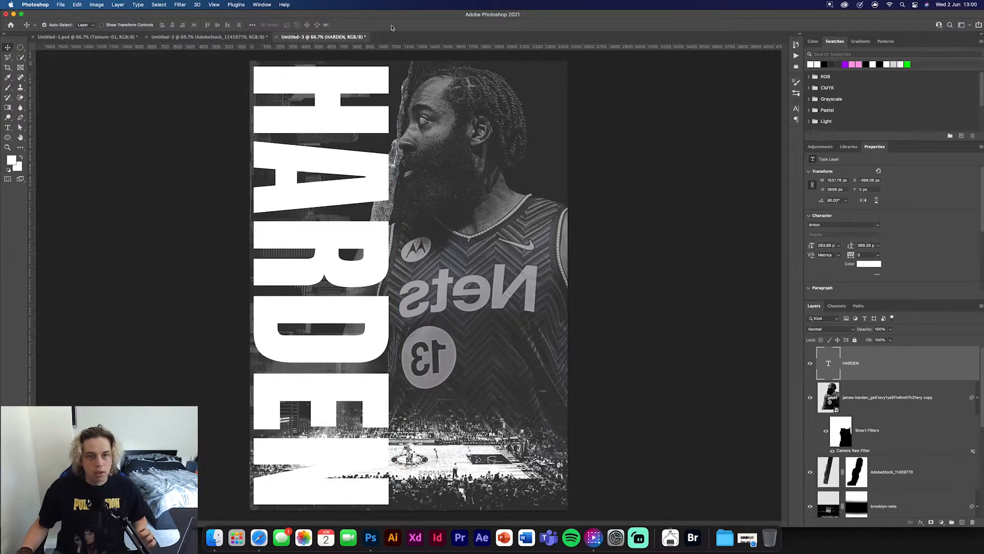
- Set the HARDEN text layer's blend mode to Soft Light
{"action": "left_click", "coordinate": [847, 333]}
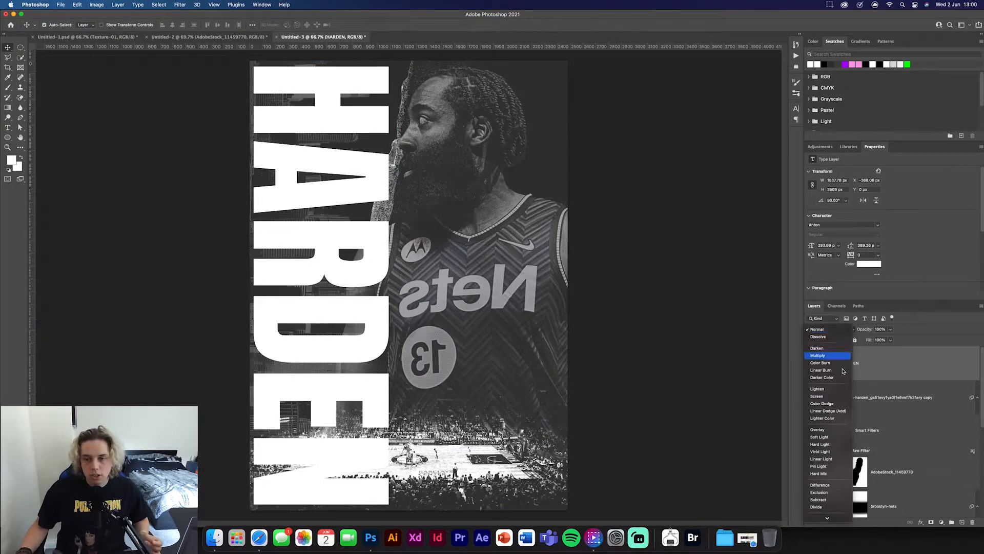
{"action": "left_click", "coordinate": [825, 433]}
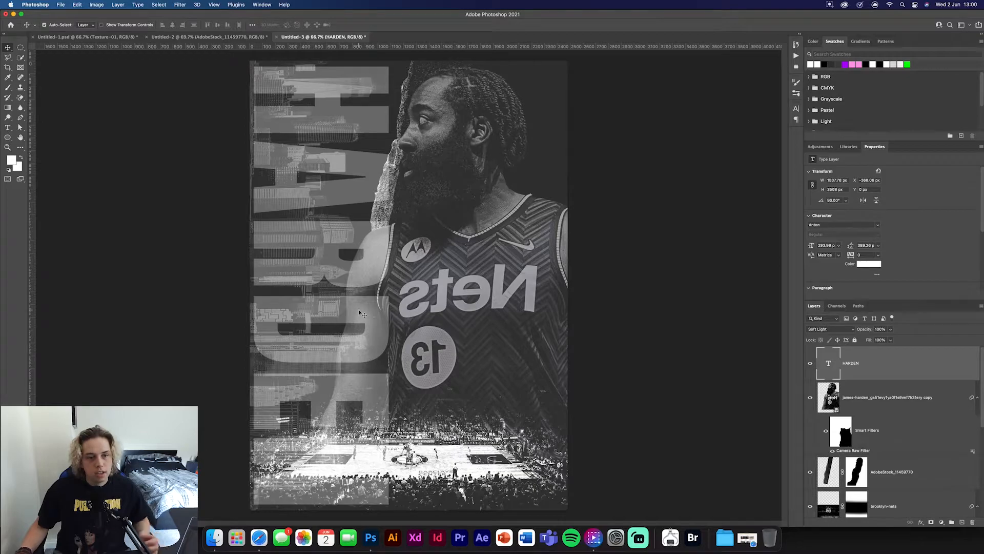
- Narrow the HARDEN text to about 93% width, nudge it just inside the poster's left edge, and set its layer opacity to 50%
{"action": "key", "text": "super+t"}
{"action": "left_click_drag", "start_coordinate": [401, 284], "coordinate": [387, 284]}
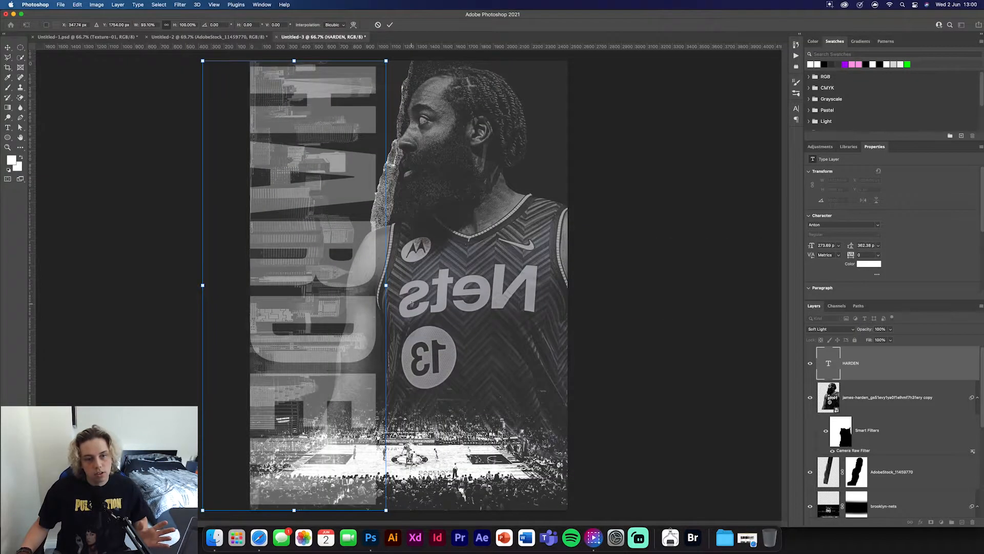
{"action": "left_click_drag", "start_coordinate": [317, 255], "coordinate": [318, 255]}
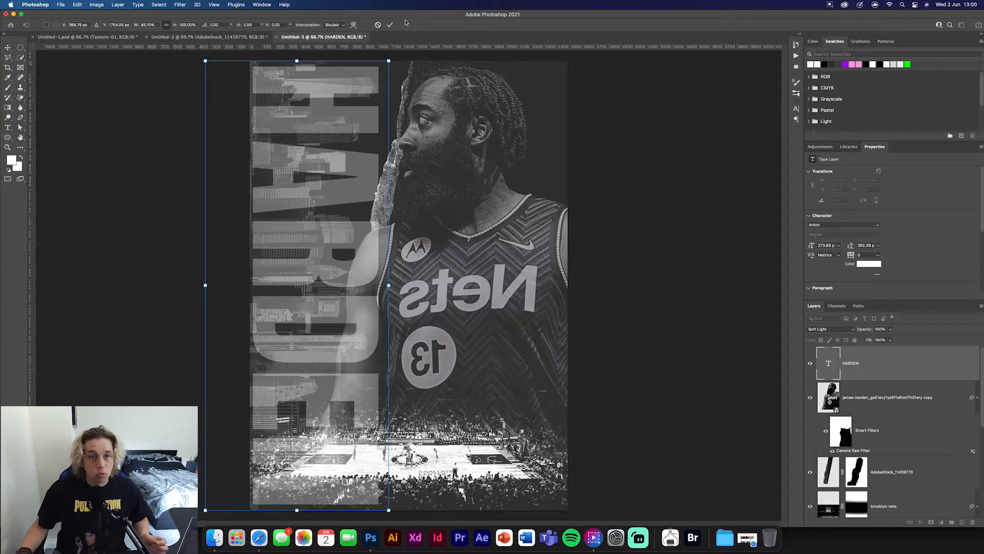
{"action": "left_click", "coordinate": [390, 26]}
{"action": "left_click_drag", "start_coordinate": [865, 330], "coordinate": [850, 332]}
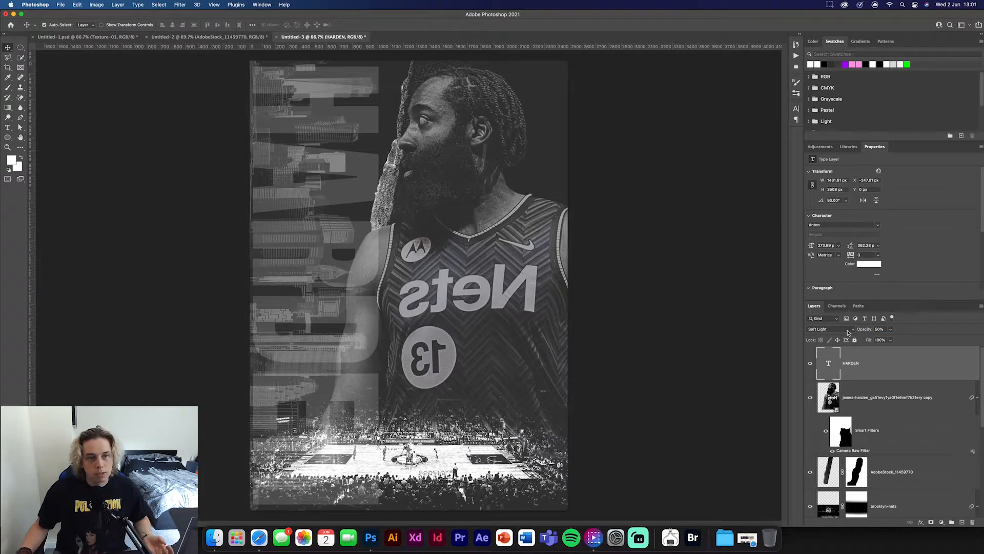
- Duplicate the HARDEN text layer and make the copy an outline with 0% fill and a white 2 px inside stroke
{"action": "key", "text": "super+j"}
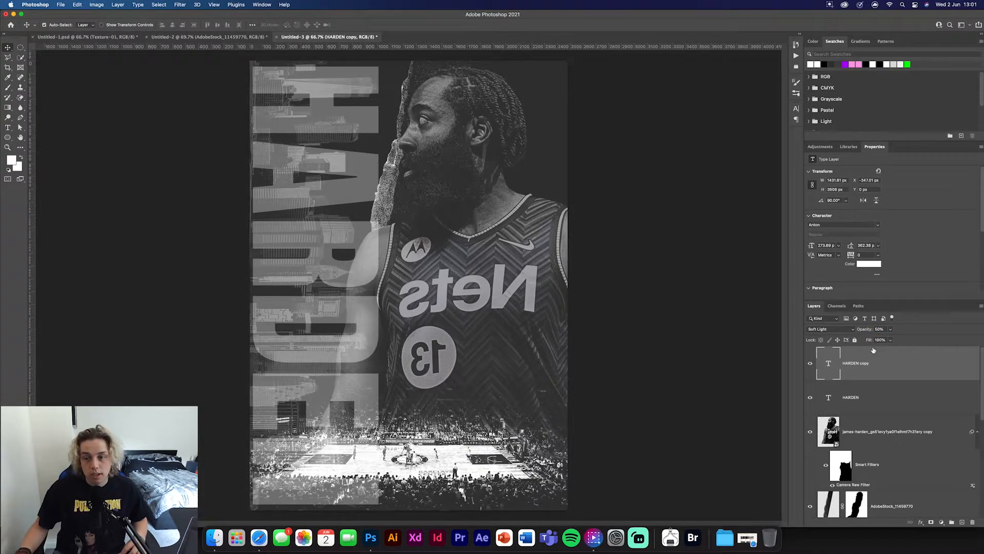
{"action": "left_click_drag", "start_coordinate": [872, 341], "coordinate": [659, 330]}
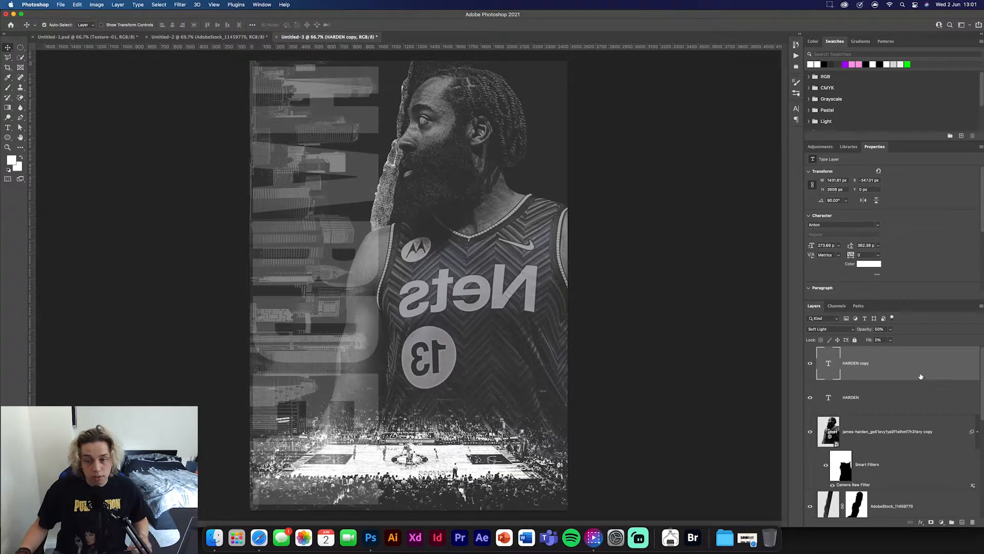
{"action": "double_click", "coordinate": [880, 364]}
{"action": "left_click", "coordinate": [721, 309]}
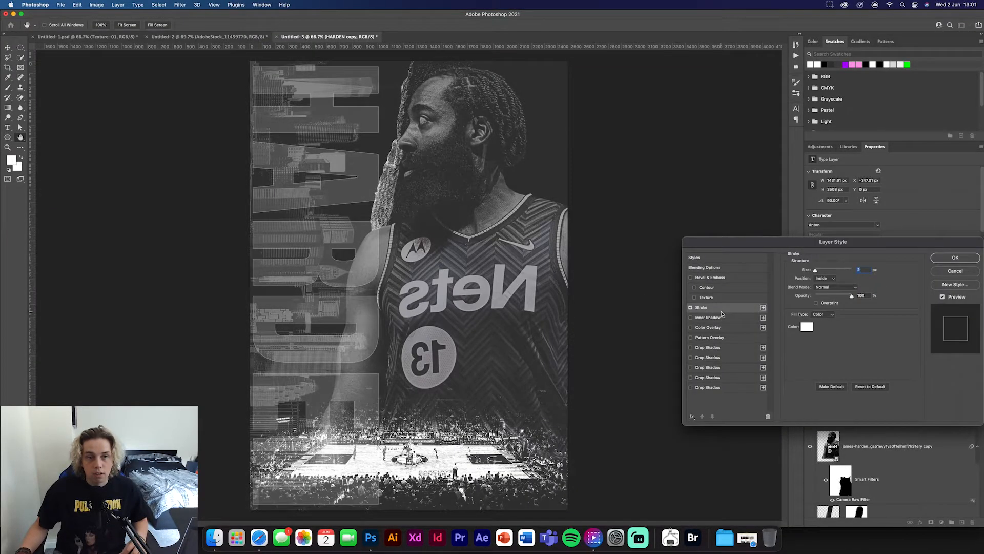
{"action": "left_click", "coordinate": [971, 258]}
- Offset the outlined HARDEN copy slightly down and to the right of the original text
{"action": "key", "text": "super+t"}
{"action": "left_click_drag", "start_coordinate": [325, 238], "coordinate": [327, 241]}
{"action": "left_click", "coordinate": [390, 25]}
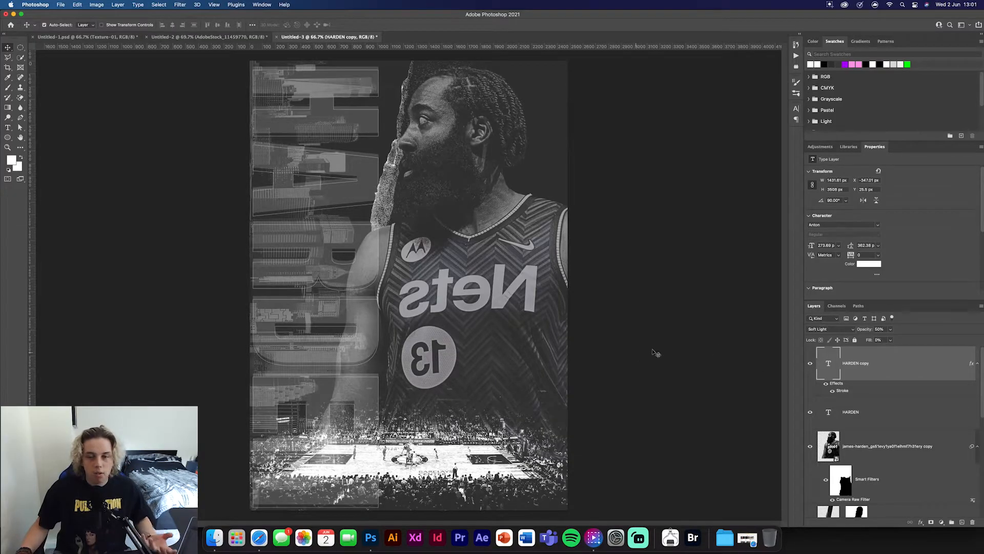
- Move both HARDEN text layers beneath the brooklyn-nets layer and directly above the skyline photo layer
{"action": "scroll", "coordinate": [904, 422], "scroll_direction": "down", "scroll_amount": 3}
{"action": "scroll", "coordinate": [904, 418], "scroll_direction": "up", "scroll_amount": 3}
{"action": "left_click_drag", "start_coordinate": [896, 375], "coordinate": [878, 453]}
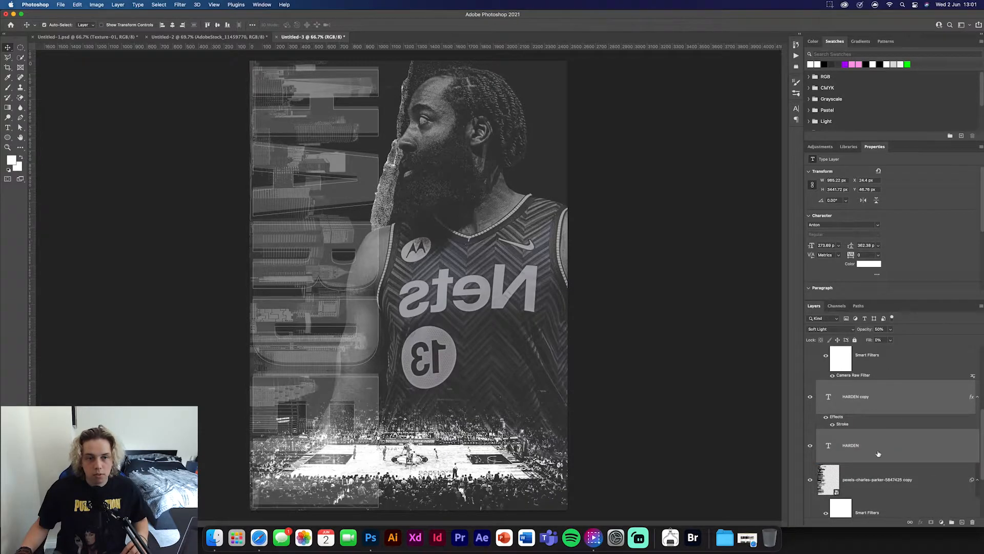
{"action": "left_click", "coordinate": [665, 330]}
{"action": "scroll", "coordinate": [900, 434], "scroll_direction": "up", "scroll_amount": 3}
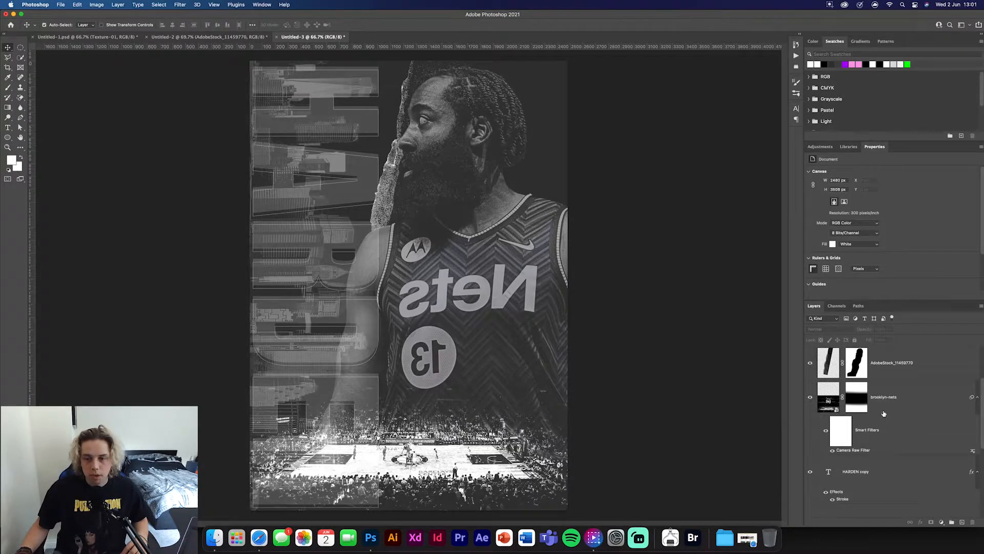
{"action": "left_click", "coordinate": [576, 467]}
{"action": "scroll", "coordinate": [872, 410], "scroll_direction": "down", "scroll_amount": 3}
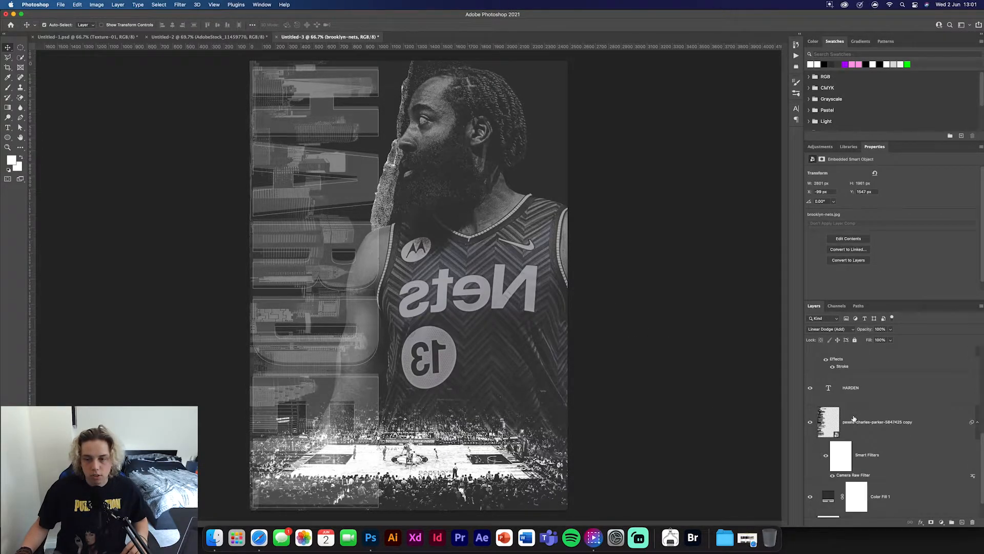
- Group the two HARDEN text layers and add a layer mask to the group
{"action": "left_click", "coordinate": [894, 385]}
{"action": "left_click", "coordinate": [897, 440], "text": "shift"}
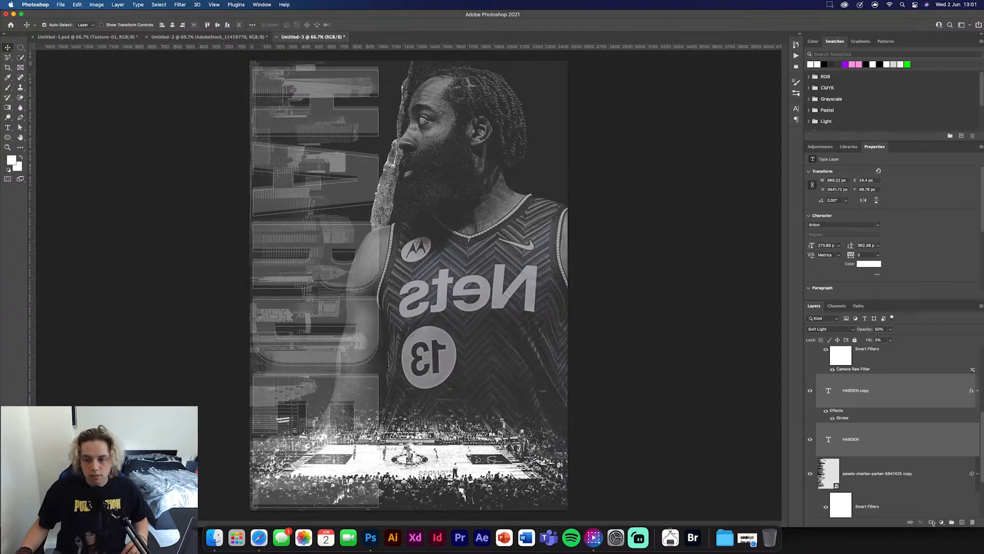
{"action": "key", "text": "super+g"}
{"action": "left_click", "coordinate": [933, 522]}
- Paint black on the text group's mask with a Soft Round brush to fade out the lower end over the arena crowd
{"action": "key", "text": "b"}
{"action": "left_click", "coordinate": [55, 25]}
{"action": "left_click", "coordinate": [31, 97]}
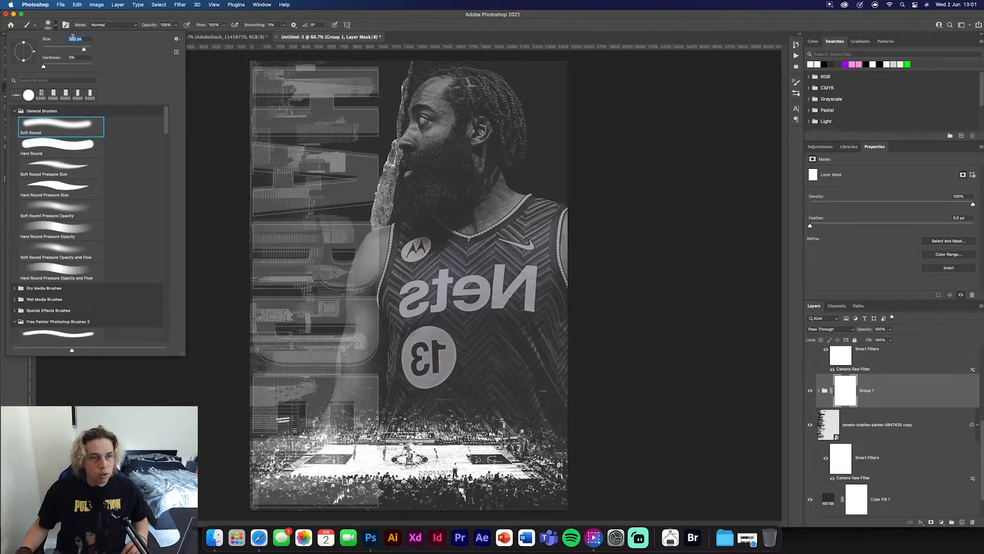
{"action": "left_click", "coordinate": [55, 26]}
{"action": "mouse_move", "coordinate": [332, 490]}
{"action": "left_mouse_down"}
{"action": "mouse_move", "coordinate": [264, 492]}
{"action": "mouse_move", "coordinate": [379, 456]}
{"action": "mouse_move", "coordinate": [362, 451]}
{"action": "mouse_move", "coordinate": [303, 471]}
{"action": "left_mouse_up"}
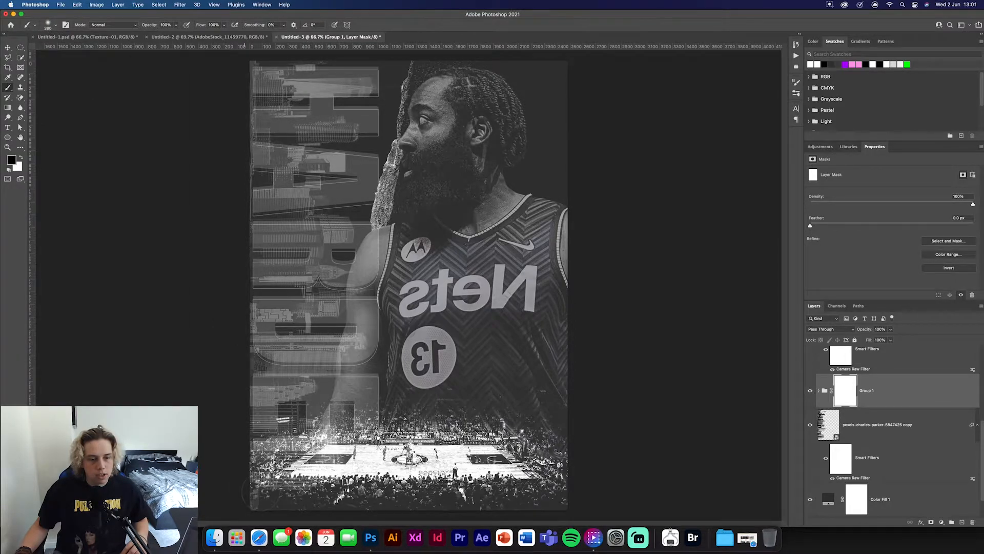
- Add a layer mask to the skyline photo and paint out its lower-left area over the arena crowd
{"action": "left_click", "coordinate": [830, 426]}
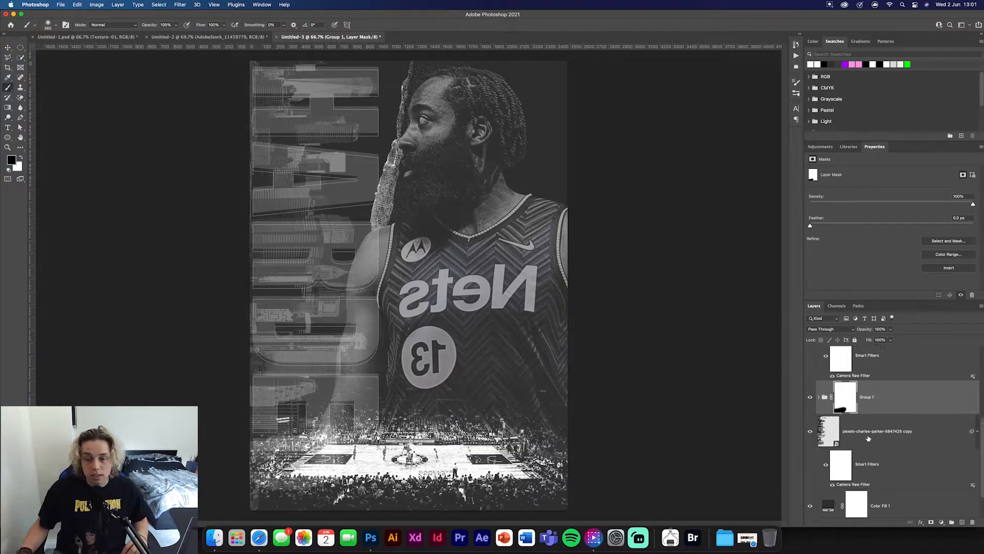
{"action": "left_click", "coordinate": [931, 522]}
{"action": "left_click_drag", "start_coordinate": [300, 486], "coordinate": [269, 466]}
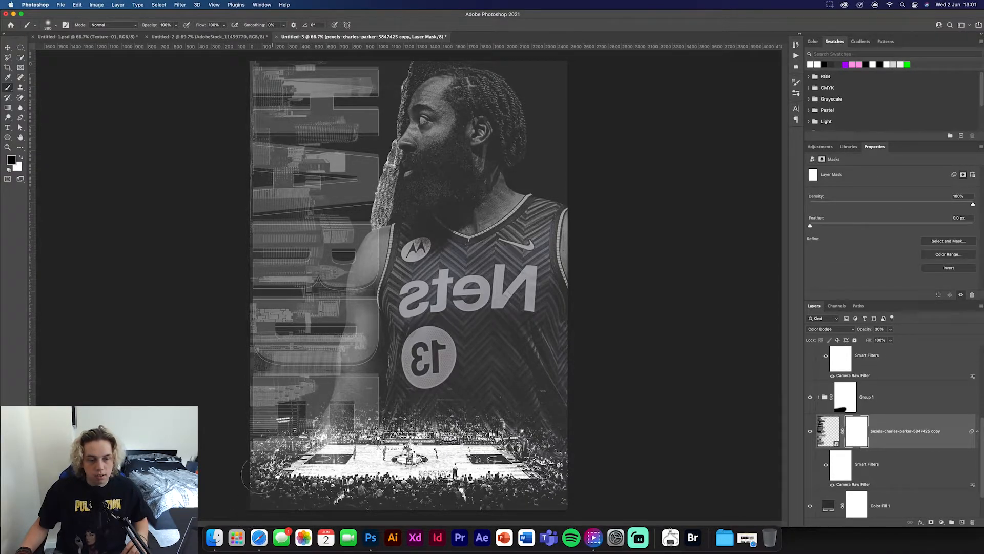
{"action": "left_click", "coordinate": [8, 48]}
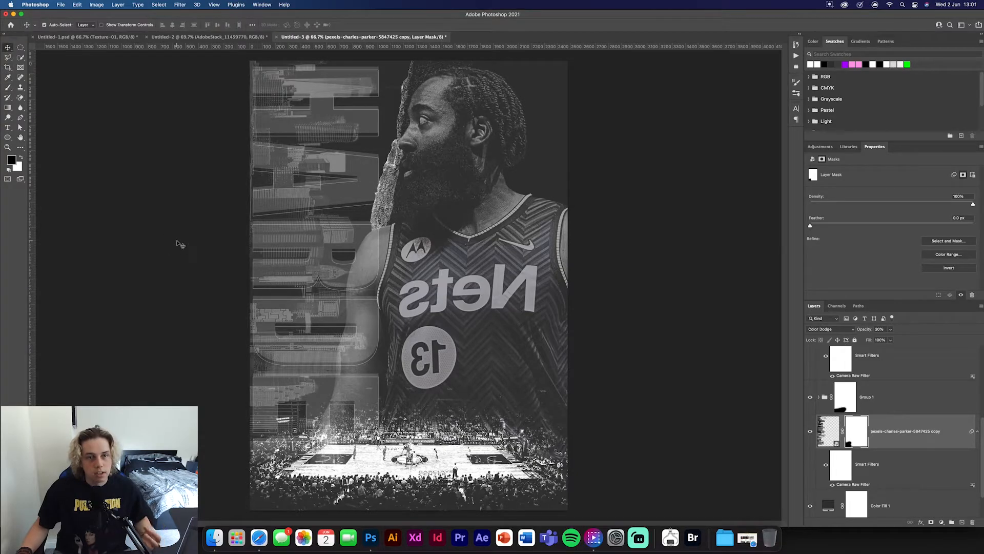
{"action": "left_click", "coordinate": [179, 243]}
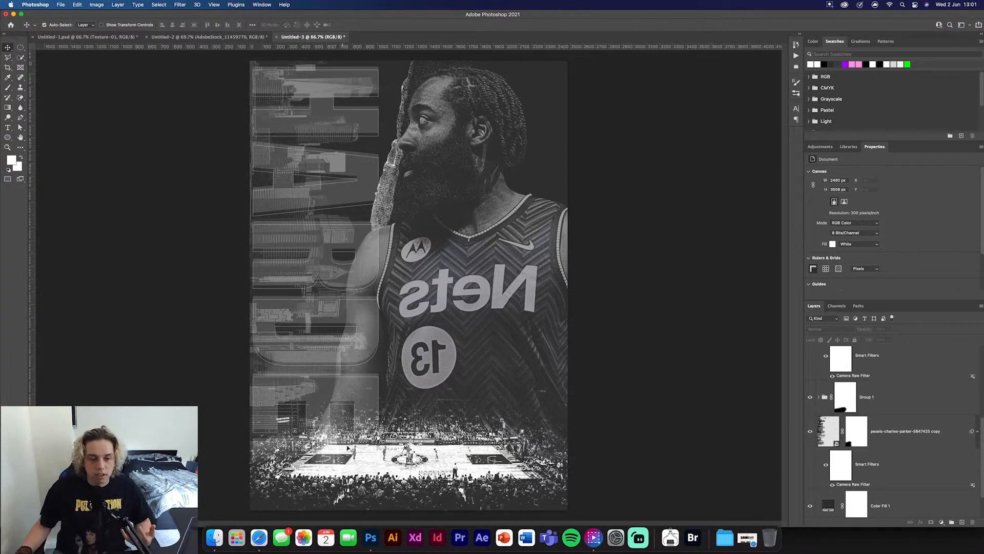
- Copy the Texture-01 layer with its mask from the Untitled-2 document into the poster, directly above the torn-paper layer
{"action": "scroll", "coordinate": [899, 391], "scroll_direction": "up", "scroll_amount": 5}
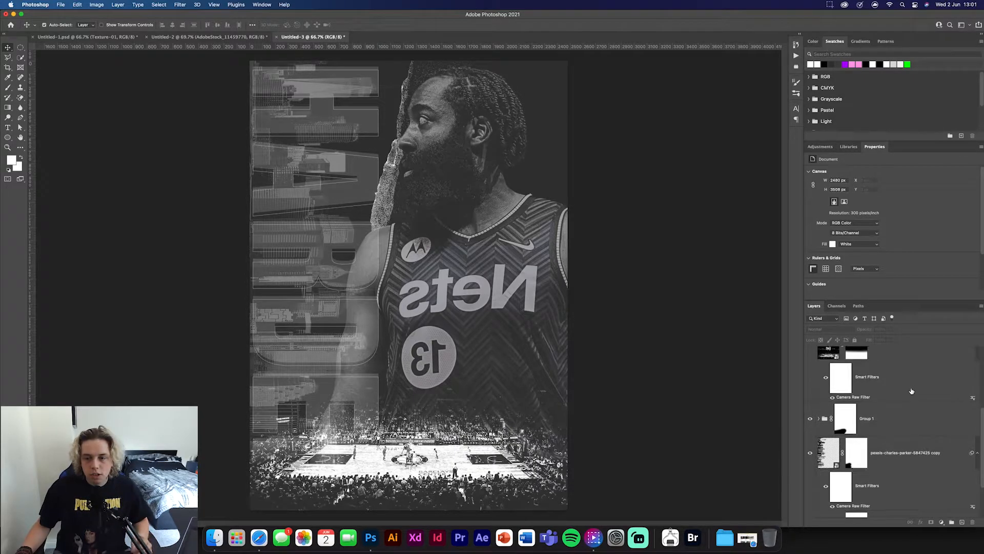
{"action": "scroll", "coordinate": [899, 391], "scroll_direction": "up", "scroll_amount": 2}
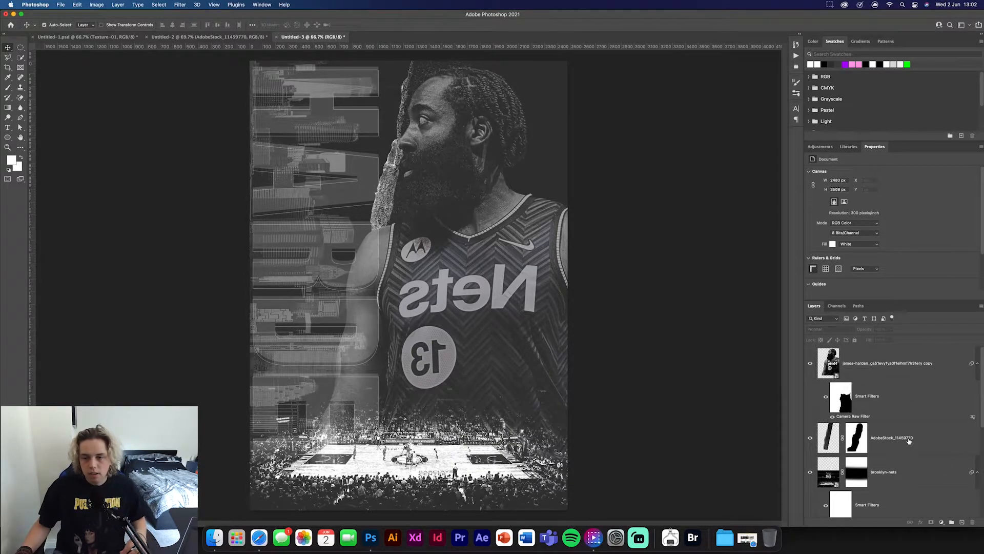
{"action": "left_click", "coordinate": [844, 431]}
{"action": "left_click", "coordinate": [198, 36]}
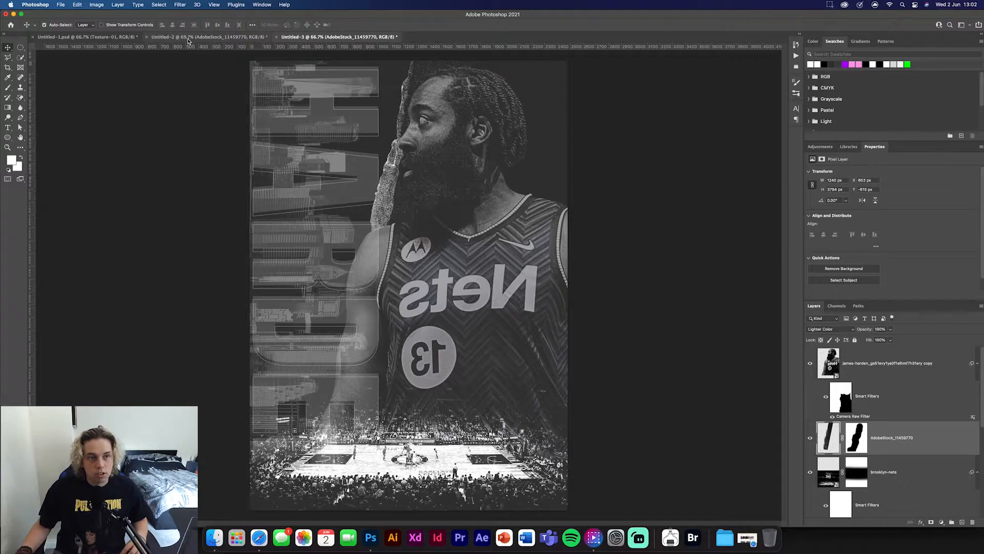
{"action": "scroll", "coordinate": [905, 402], "scroll_direction": "down", "scroll_amount": 3}
{"action": "scroll", "coordinate": [904, 402], "scroll_direction": "down", "scroll_amount": 3}
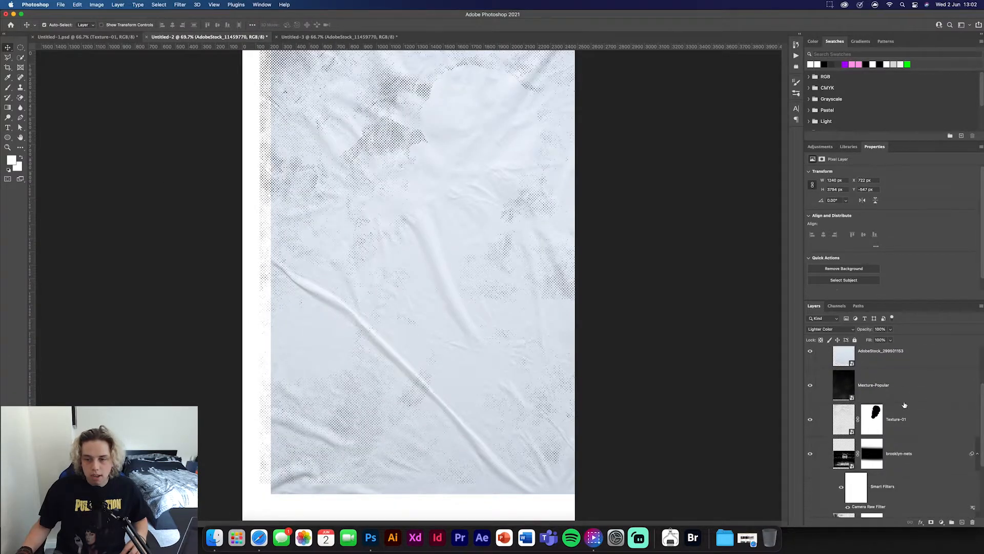
{"action": "left_click", "coordinate": [928, 399]}
{"action": "scroll", "coordinate": [924, 398], "scroll_direction": "up", "scroll_amount": 1}
{"action": "left_click_drag", "start_coordinate": [914, 413], "coordinate": [426, 308]}
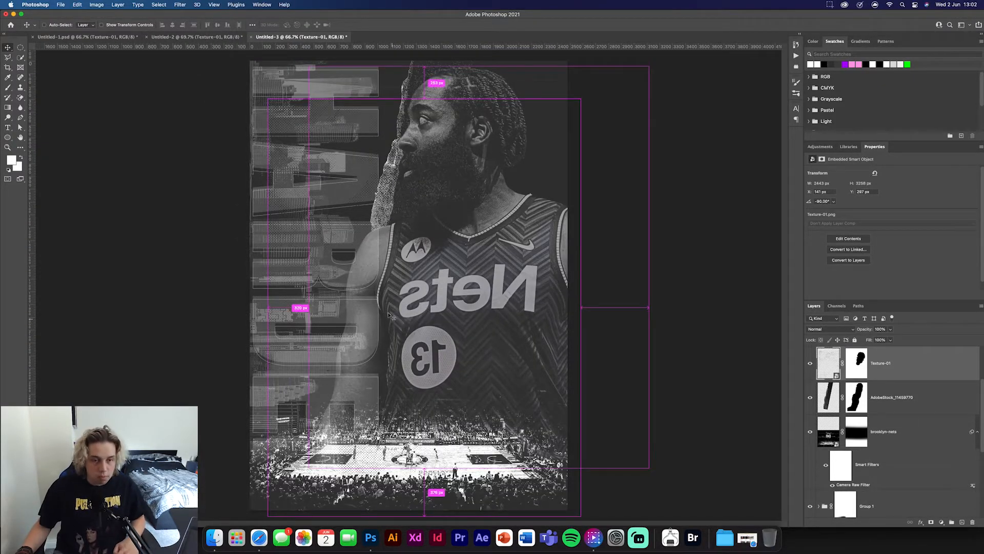
- Enlarge Texture-01 to about 2702 px wide so it covers the poster, and set its blend mode to Color Dodge
{"action": "key", "text": "super+t"}
{"action": "left_click_drag", "start_coordinate": [384, 266], "coordinate": [366, 229]}
{"action": "left_click_drag", "start_coordinate": [406, 477], "coordinate": [406, 522]}
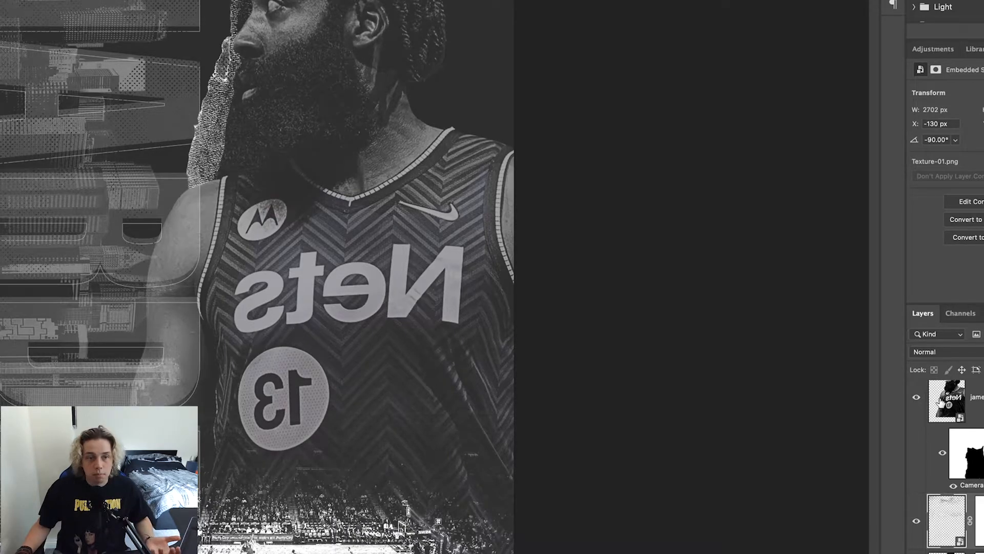
{"action": "left_click", "coordinate": [938, 353]}
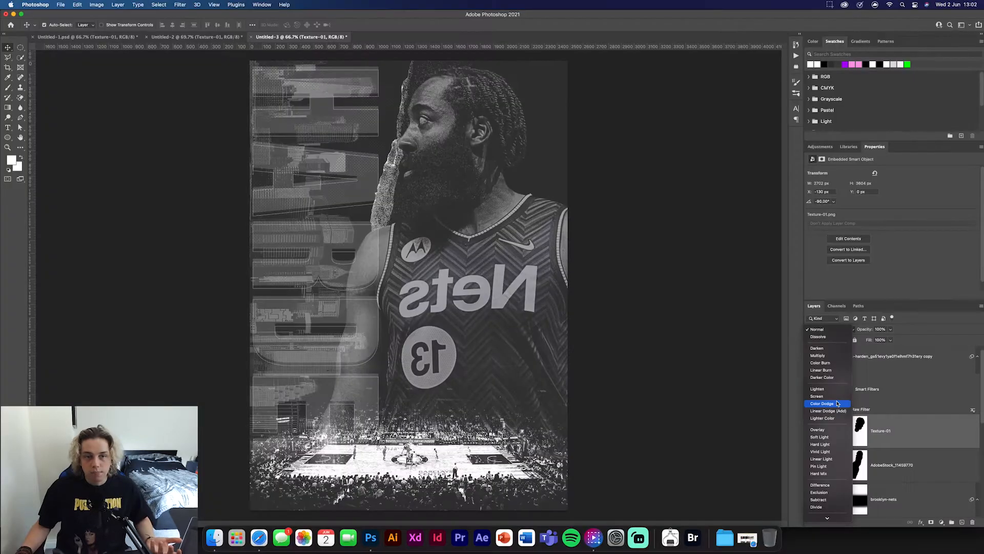
{"action": "left_click", "coordinate": [837, 404]}
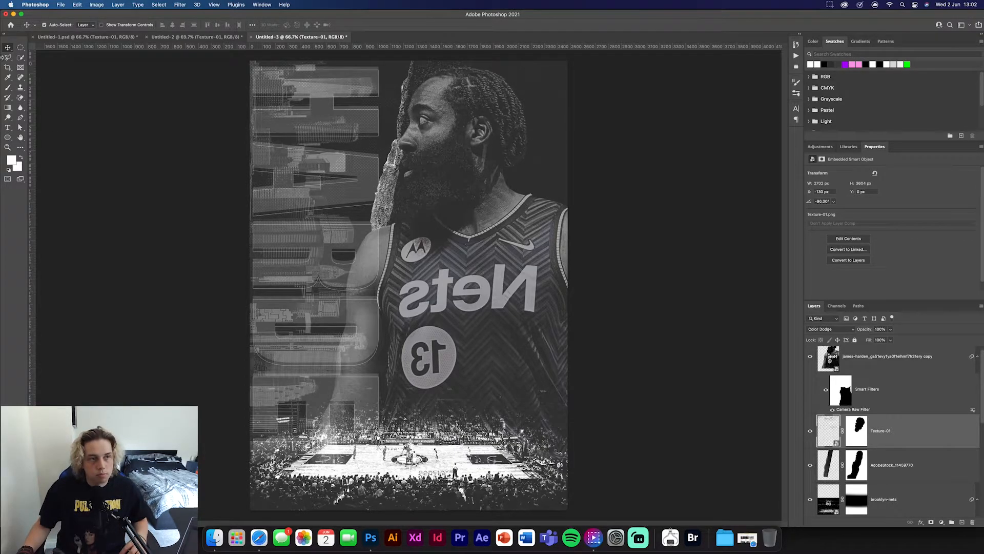
{"action": "left_click", "coordinate": [195, 265]}
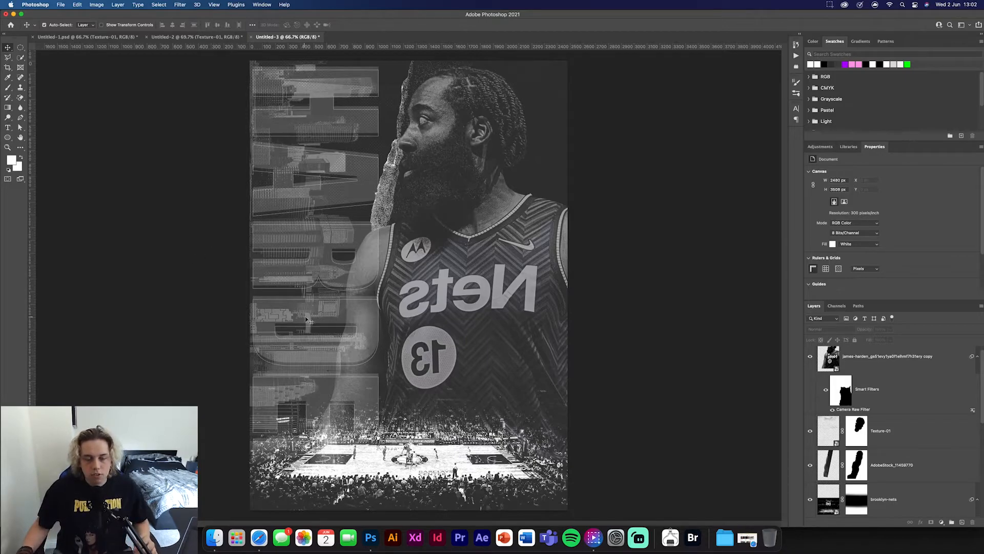
- In Untitled-2, move the crumpled-paper and Mexture-Popular layers to the top of the bg textures group and collapse the group
{"action": "left_click", "coordinate": [203, 38]}
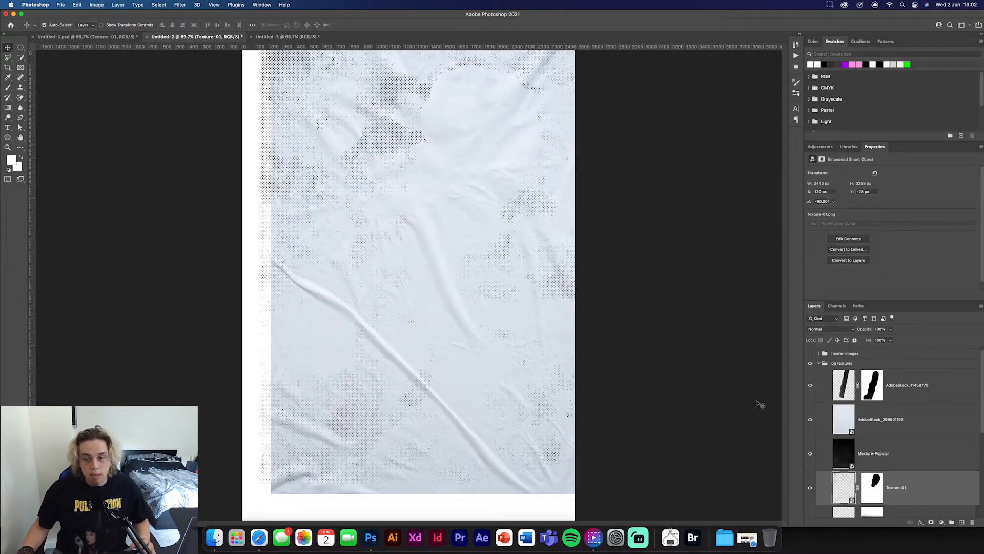
{"action": "left_click", "coordinate": [907, 459]}
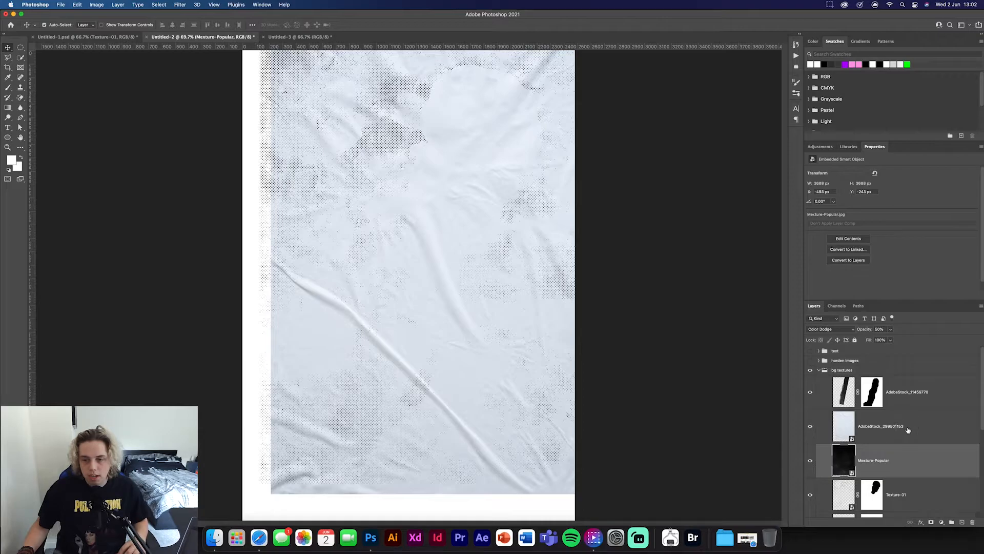
{"action": "left_click", "coordinate": [911, 426], "text": "shift"}
{"action": "left_click_drag", "start_coordinate": [915, 423], "coordinate": [899, 400]}
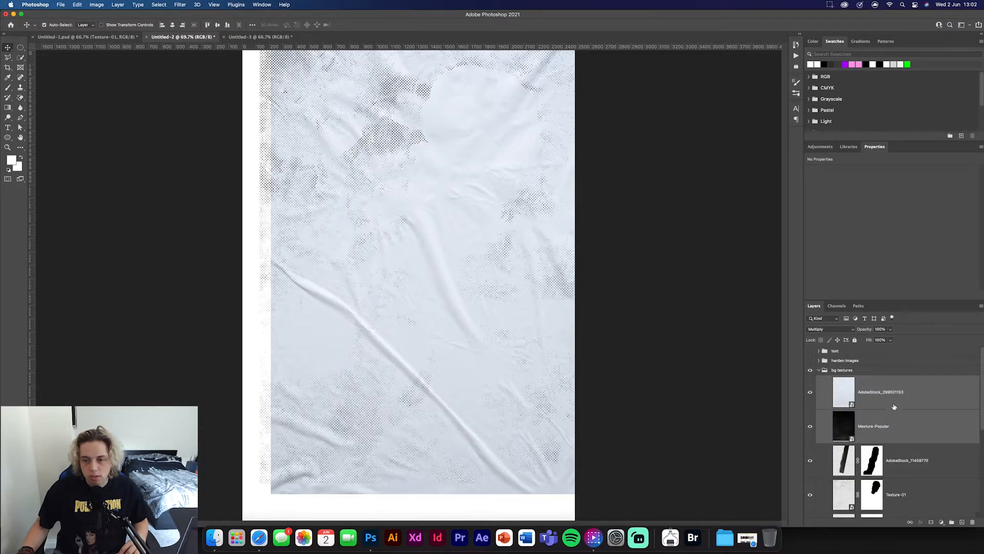
{"action": "left_click", "coordinate": [915, 425]}
{"action": "scroll", "coordinate": [912, 445], "scroll_direction": "down", "scroll_amount": 5}
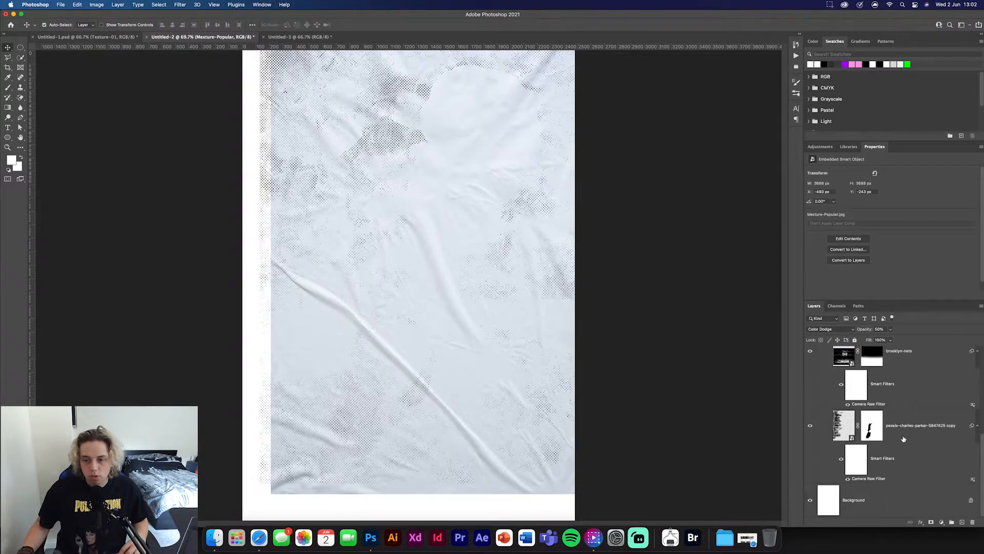
{"action": "scroll", "coordinate": [843, 469], "scroll_direction": "up", "scroll_amount": 5}
{"action": "left_click", "coordinate": [818, 370]}
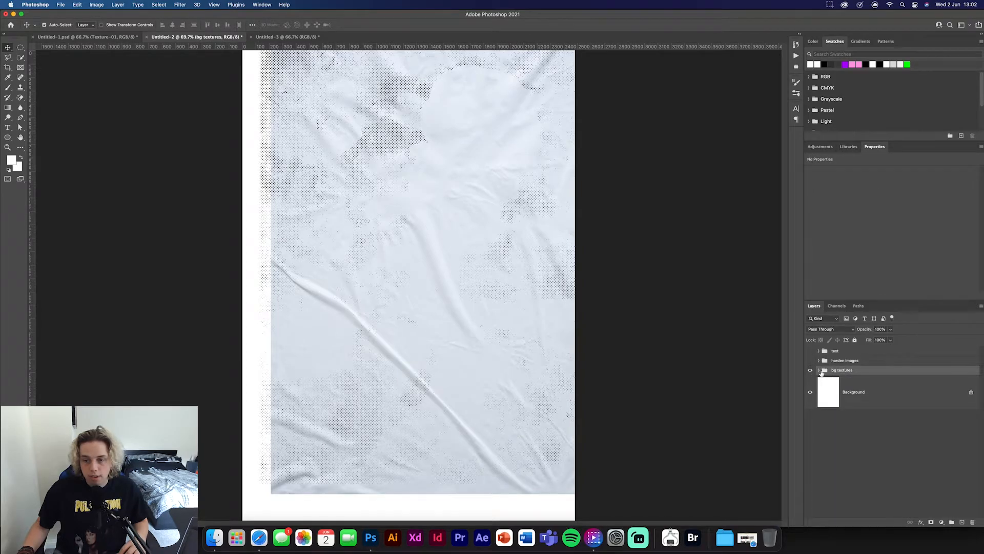
- Show the harden images group, hide its large portrait, and copy the standing group and the shooting player layer into the Untitled-3 poster
{"action": "left_click", "coordinate": [811, 361]}
{"action": "left_click", "coordinate": [819, 361]}
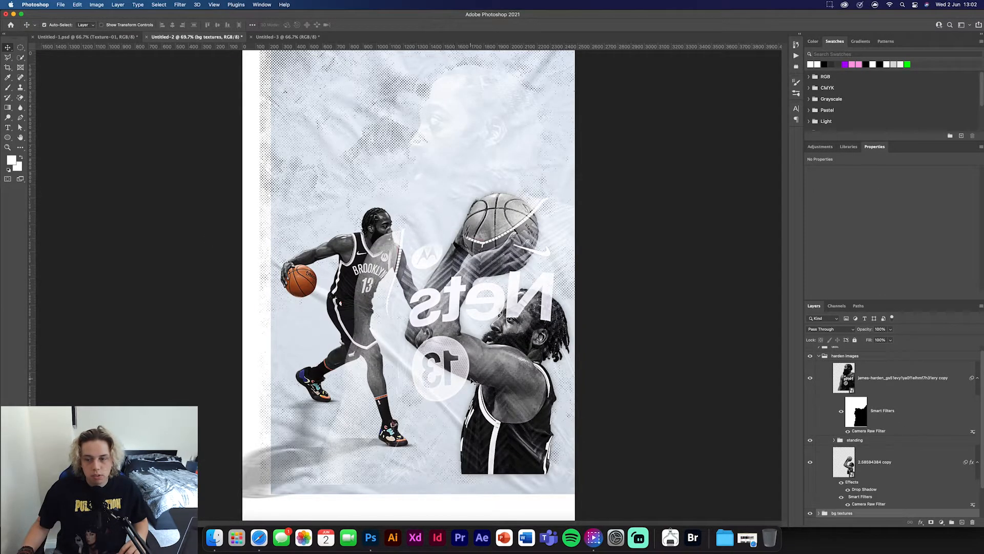
{"action": "left_click", "coordinate": [811, 378]}
{"action": "scroll", "coordinate": [872, 420], "scroll_direction": "down", "scroll_amount": 1}
{"action": "left_click", "coordinate": [880, 422]}
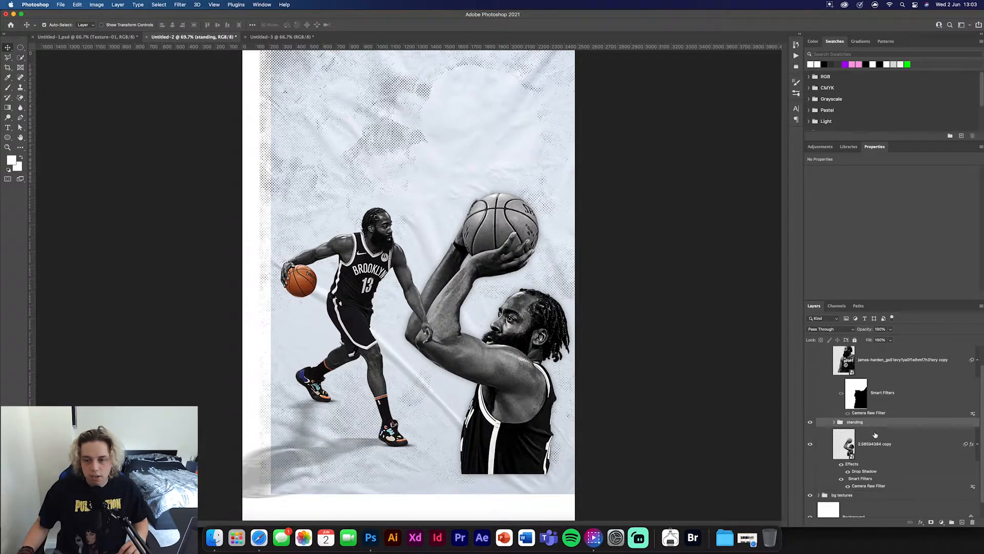
{"action": "left_click_drag", "start_coordinate": [908, 451], "coordinate": [384, 330]}
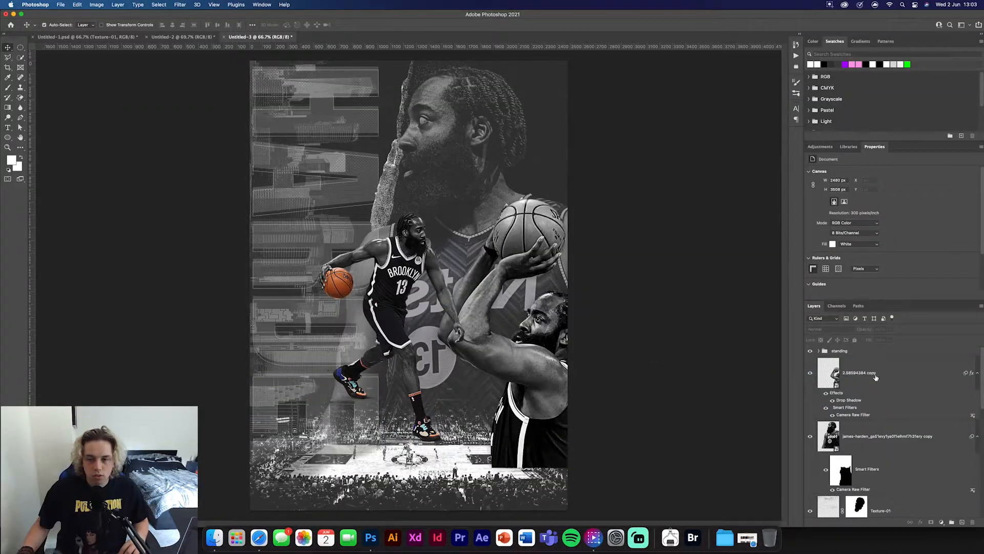
- Move the standing group down and left so the dribbling player stands on the court, centred at about X 340, Y 2443 px
{"action": "left_click", "coordinate": [871, 350]}
{"action": "key", "text": "super+t"}
{"action": "left_click_drag", "start_coordinate": [379, 364], "coordinate": [350, 371]}
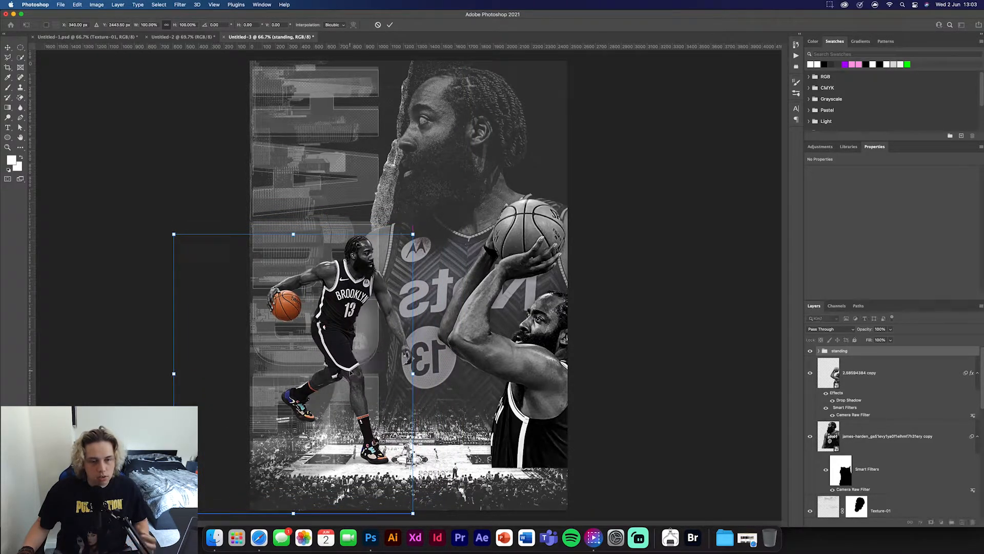
{"action": "left_click", "coordinate": [390, 26]}
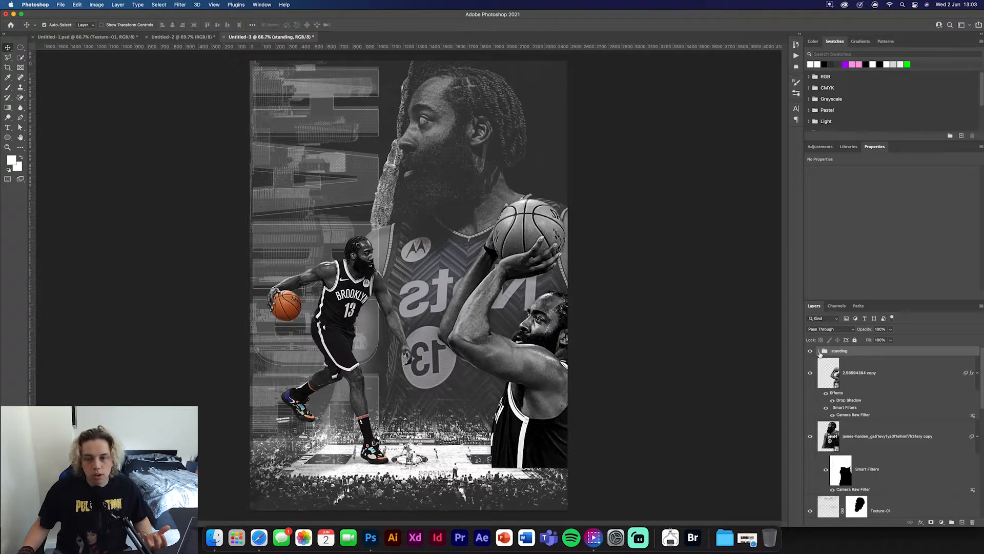
- Examine the player cut-out, motion-blurred shadow copy and Layer 1 inside the standing group, and collapse the group
{"action": "left_click", "coordinate": [819, 352]}
{"action": "left_click", "coordinate": [894, 387]}
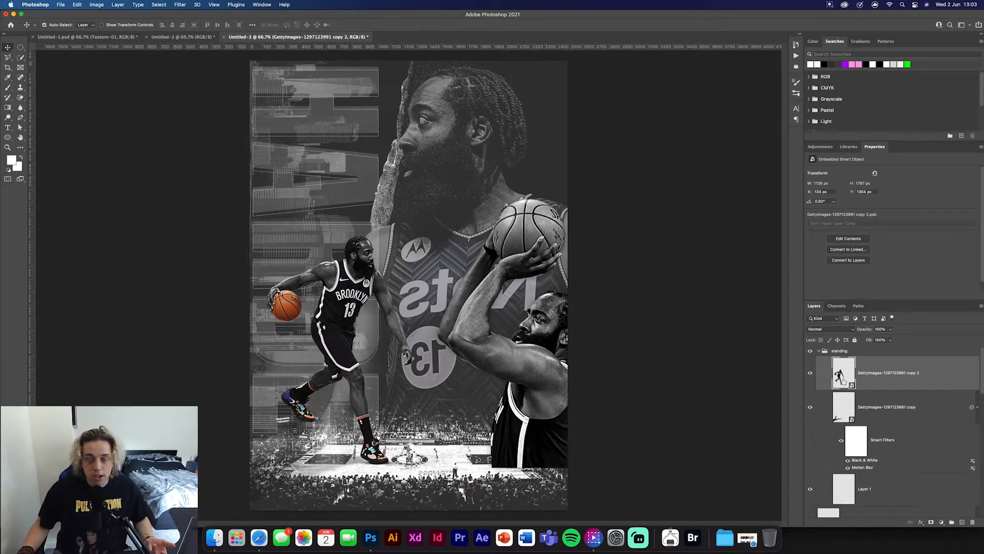
{"action": "left_click", "coordinate": [851, 417]}
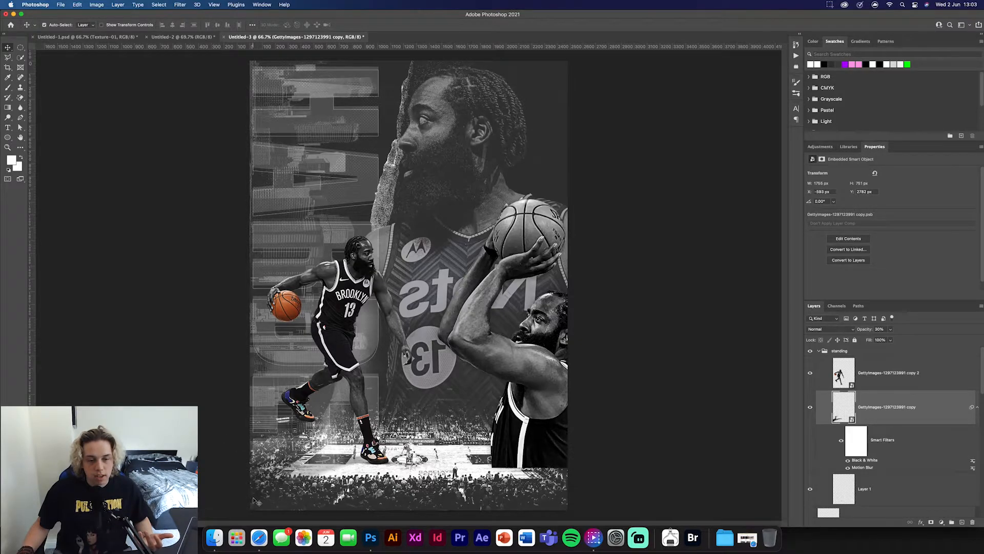
{"action": "left_click", "coordinate": [866, 490]}
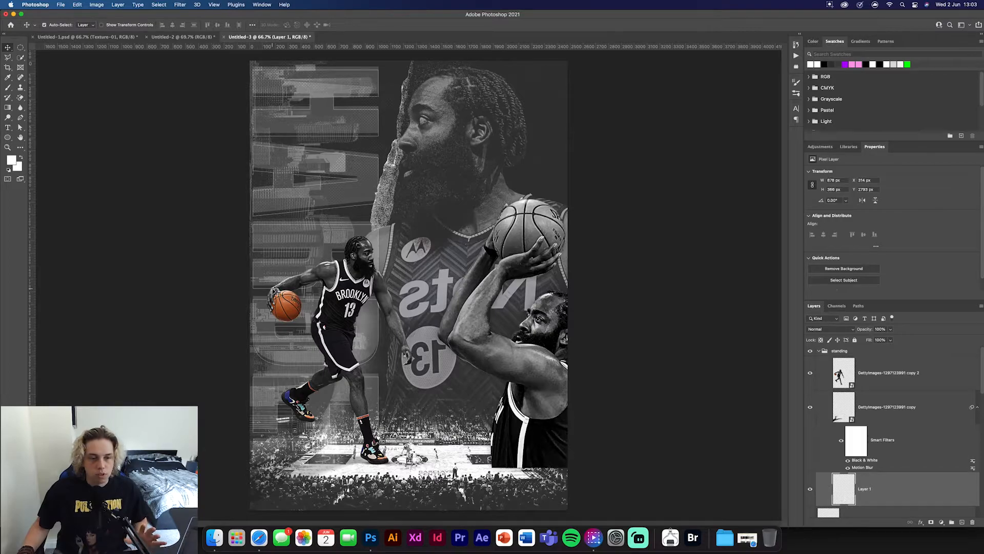
{"action": "left_click", "coordinate": [845, 379]}
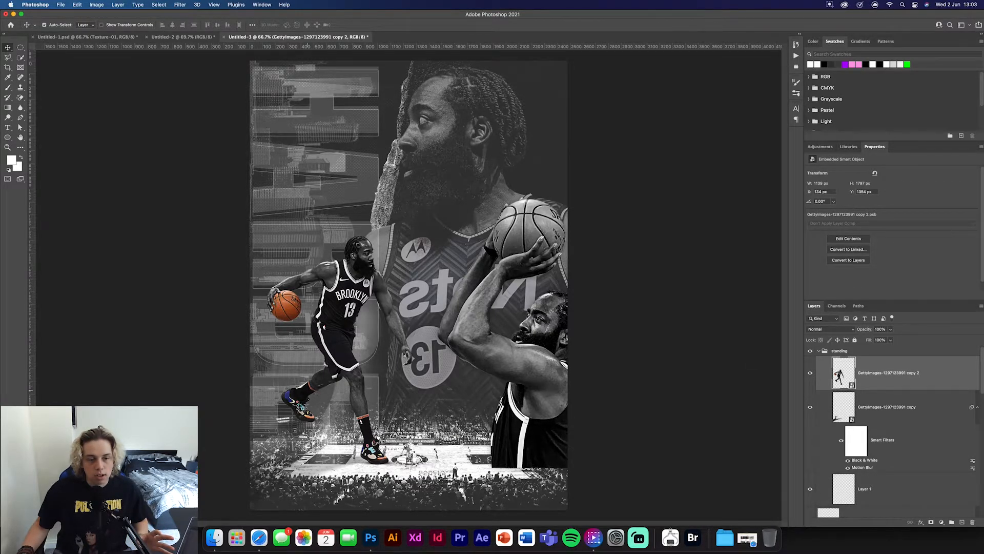
{"action": "left_click", "coordinate": [225, 302]}
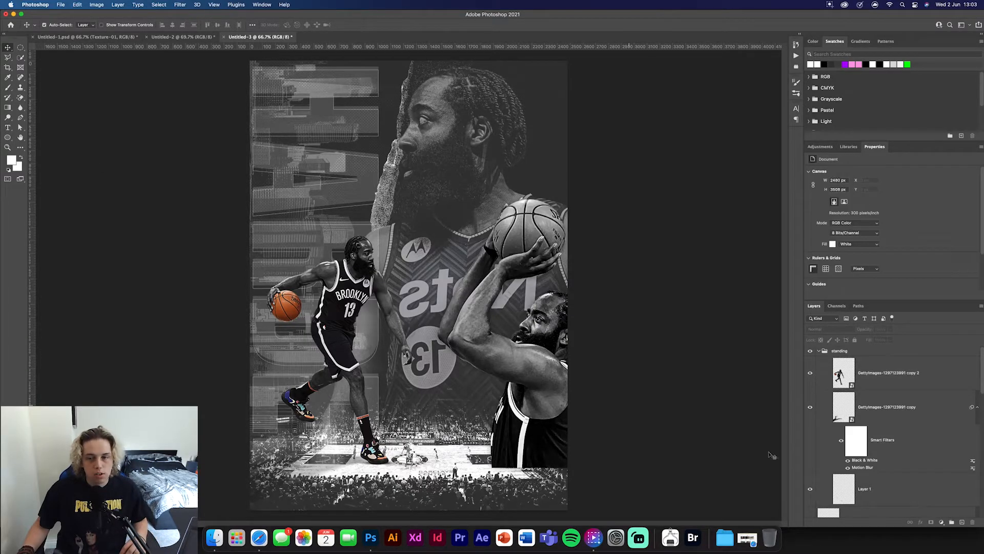
{"action": "left_click", "coordinate": [818, 351]}
- Move the shooting player down to the poster's lower-right corner, centred at about X 2026, Y 2478 px
{"action": "left_click", "coordinate": [873, 430]}
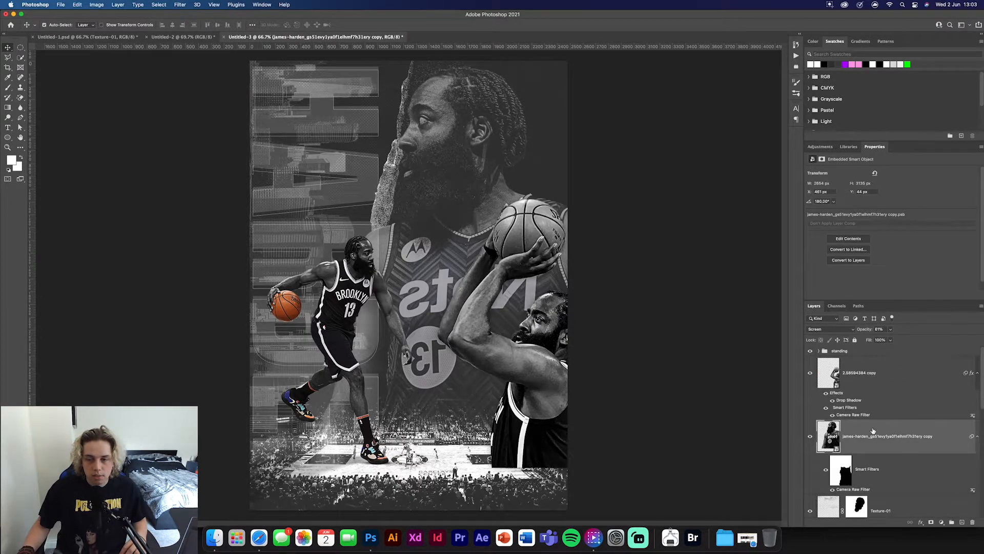
{"action": "left_click", "coordinate": [868, 364]}
{"action": "key", "text": "super+t"}
{"action": "left_click_drag", "start_coordinate": [538, 382], "coordinate": [533, 426]}
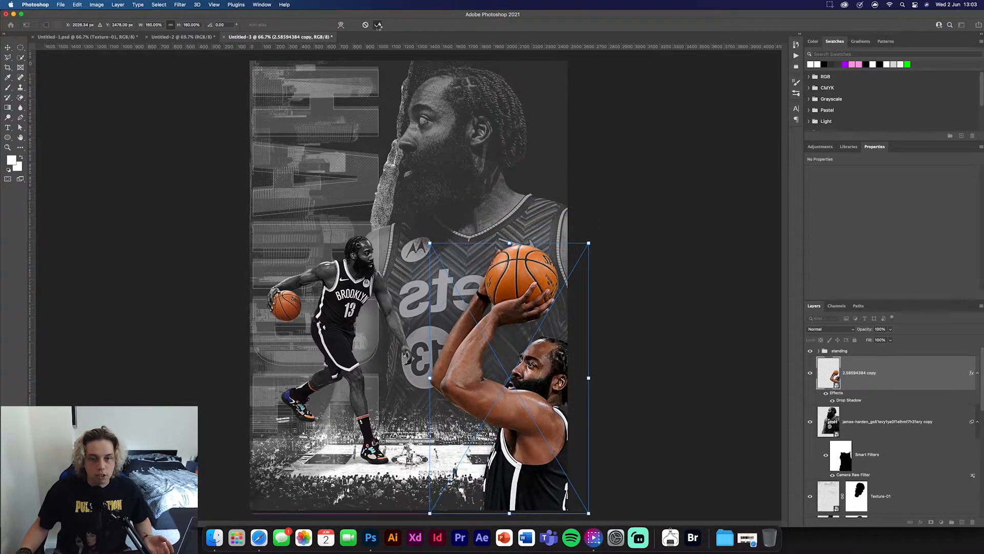
{"action": "left_click", "coordinate": [378, 25]}
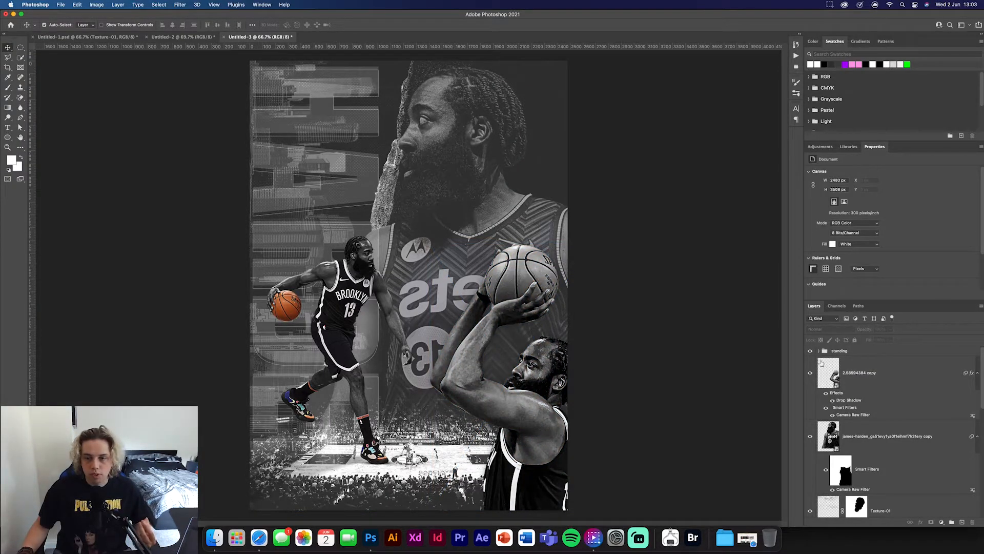
- Check the shooting player's Camera Raw smart filter settings, and delete that filter from the layer
{"action": "left_click", "coordinate": [886, 378]}
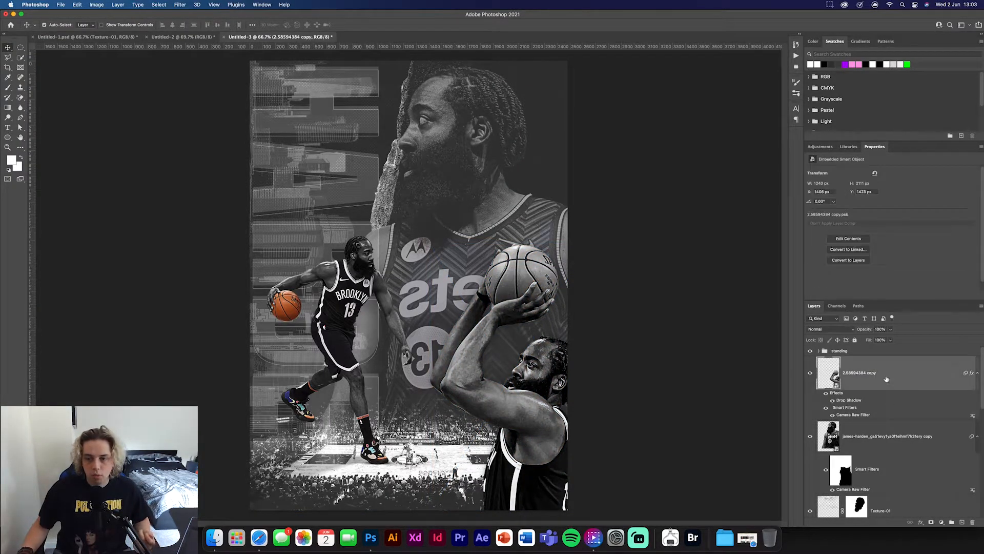
{"action": "double_click", "coordinate": [854, 416]}
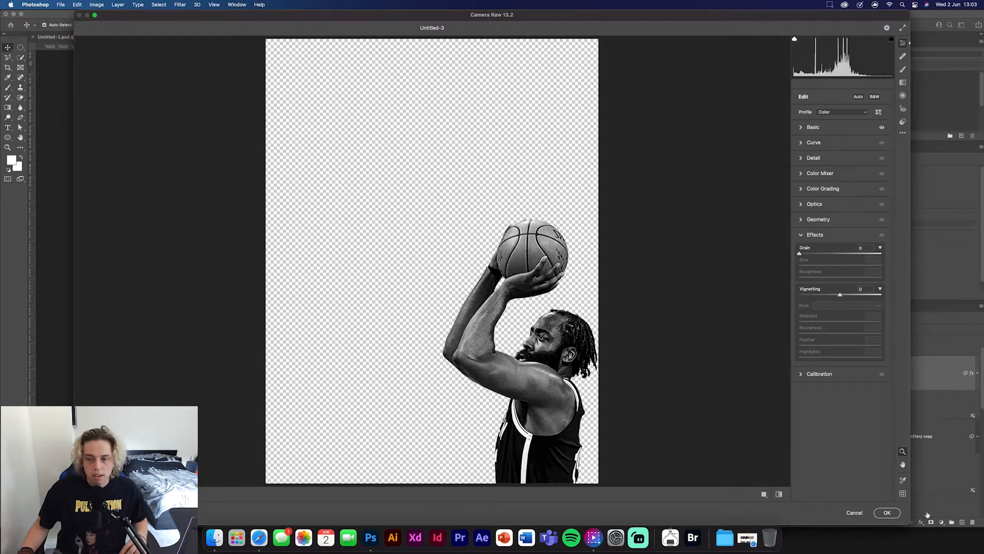
{"action": "left_click", "coordinate": [887, 512]}
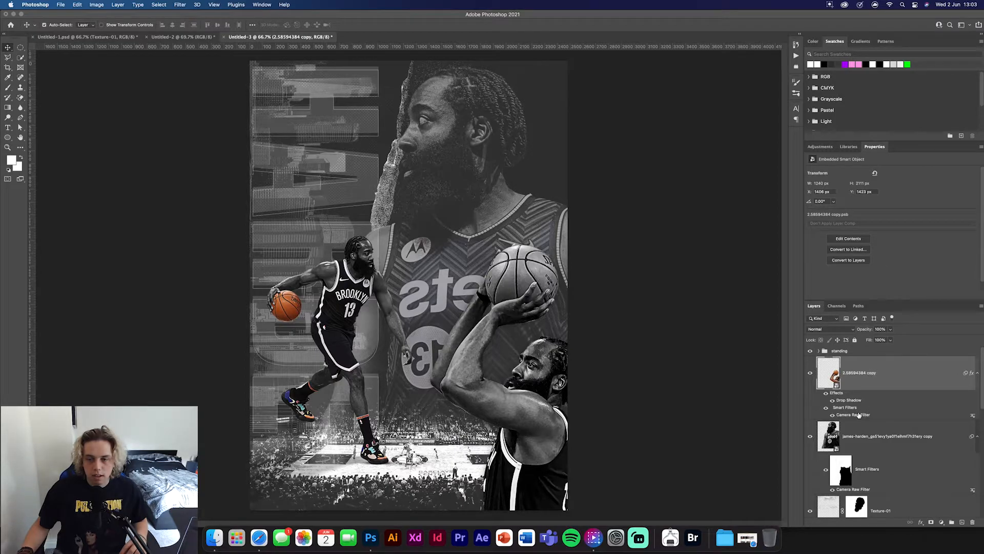
{"action": "right_click", "coordinate": [973, 417]}
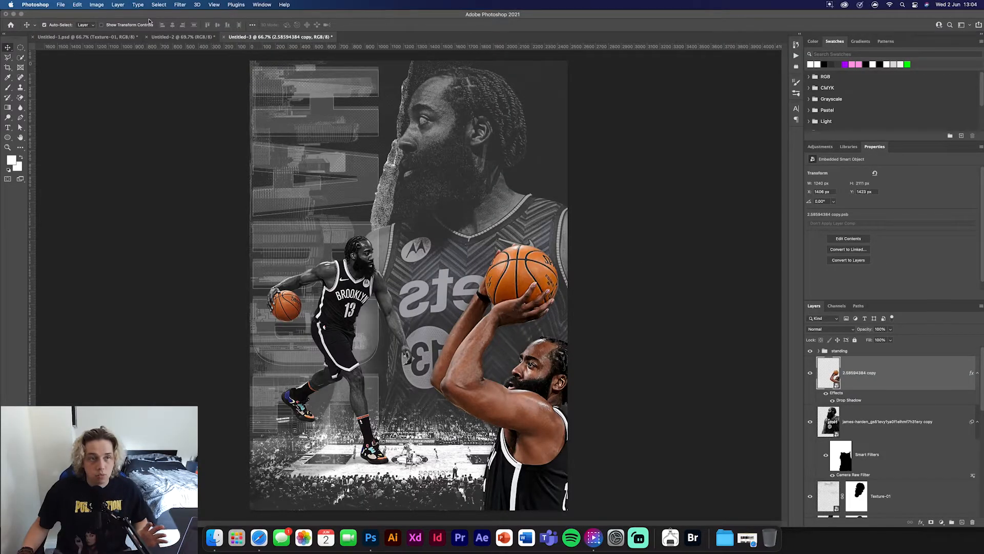
- Apply a Camera Raw filter to the shooting player with Saturation -100, Texture +35, Clarity +16 and slightly raised Contrast
{"action": "left_click", "coordinate": [181, 5]}
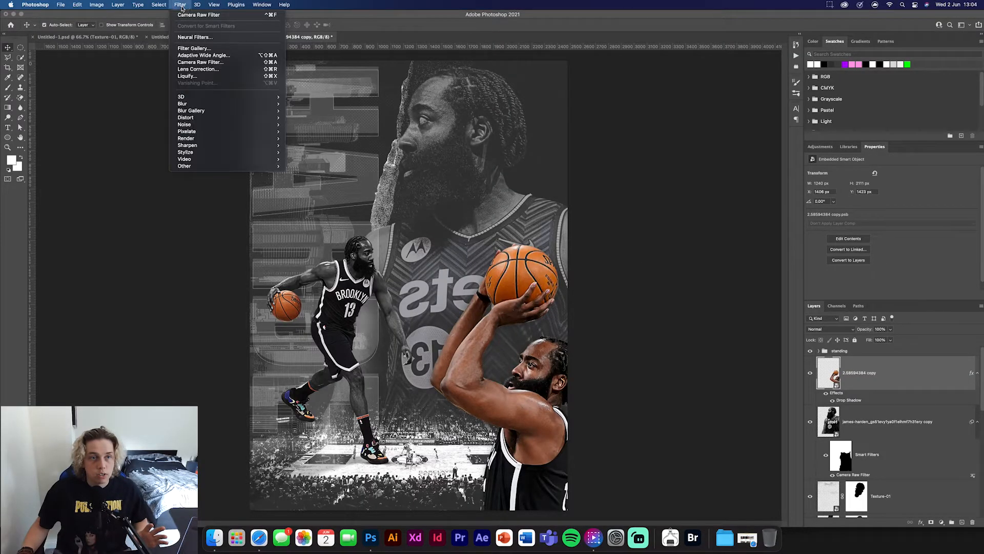
{"action": "left_click", "coordinate": [199, 15]}
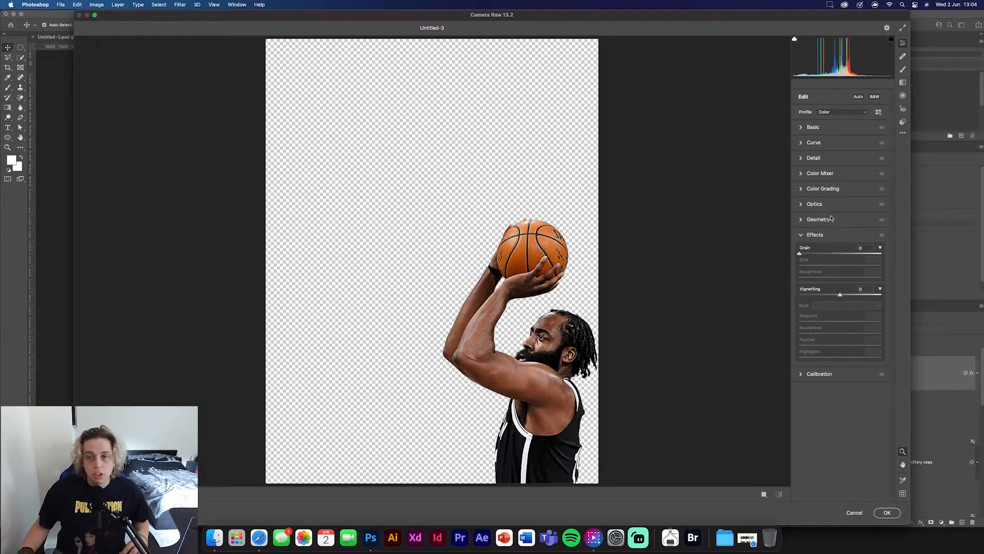
{"action": "left_click", "coordinate": [801, 128]}
{"action": "left_click_drag", "start_coordinate": [841, 322], "coordinate": [789, 325]}
{"action": "left_click_drag", "start_coordinate": [840, 280], "coordinate": [854, 268]}
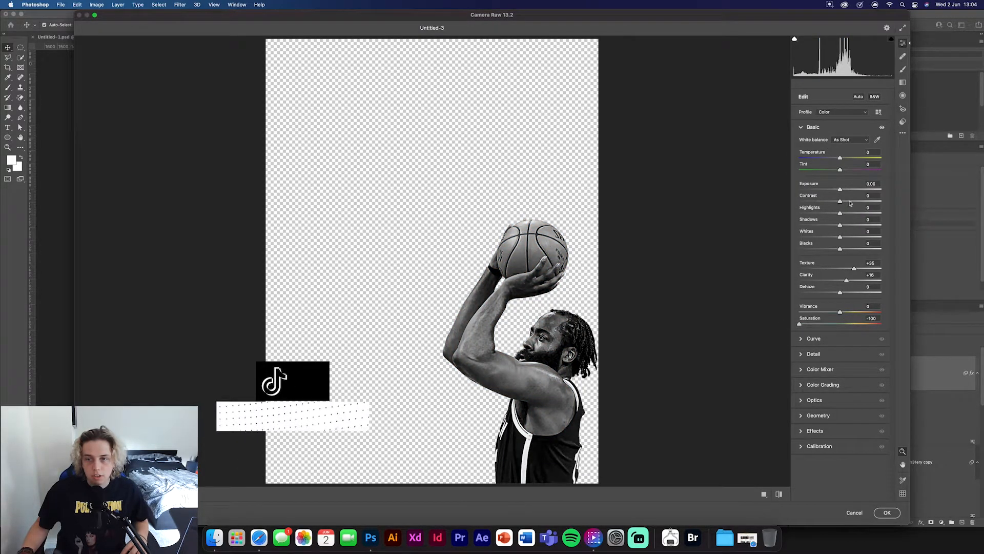
{"action": "left_click_drag", "start_coordinate": [840, 201], "coordinate": [847, 201]}
{"action": "left_click", "coordinate": [887, 512]}
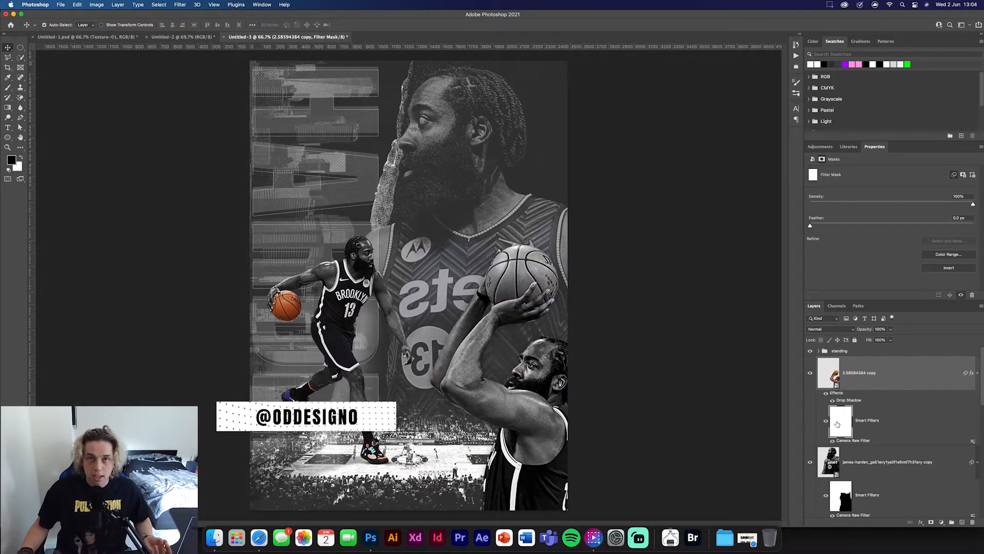
- Paint black on the Camera Raw filter mask with a 380 px brush to restore colour in the middle of the basketball
{"action": "key", "text": "b"}
{"action": "left_click_drag", "start_coordinate": [524, 264], "coordinate": [519, 266]}
{"action": "left_click", "coordinate": [55, 24]}
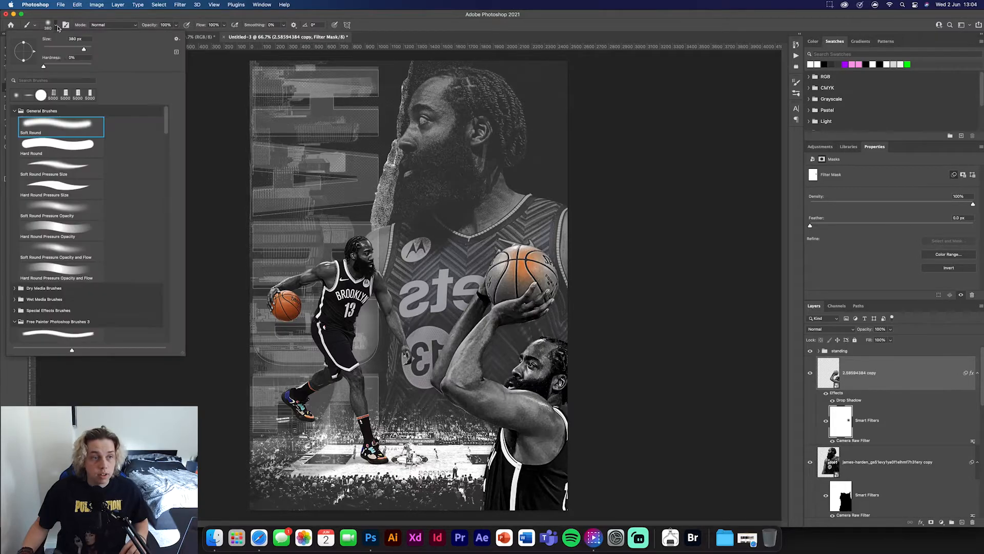
{"action": "left_click", "coordinate": [57, 25]}
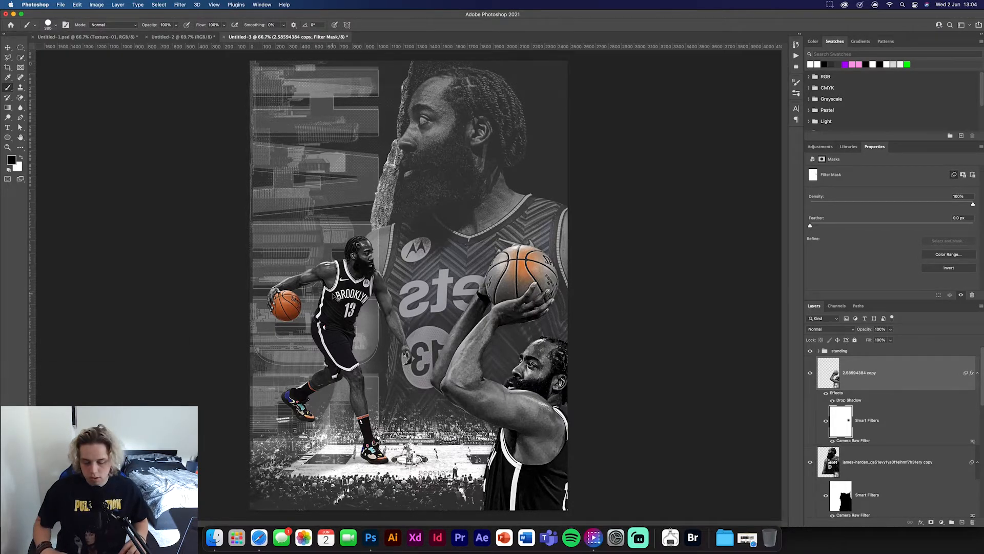
{"action": "key", "text": "super+plus"}
{"action": "key", "text": "super+plus"}
{"action": "key", "text": "super+plus"}
{"action": "left_click_drag", "start_coordinate": [571, 249], "coordinate": [205, 251]}
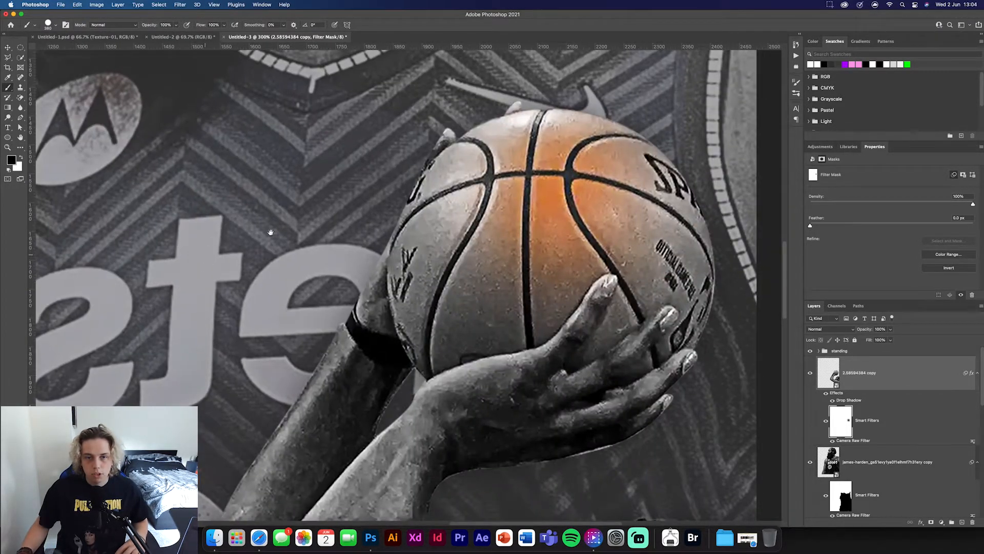
{"action": "left_click_drag", "start_coordinate": [535, 197], "coordinate": [524, 186]}
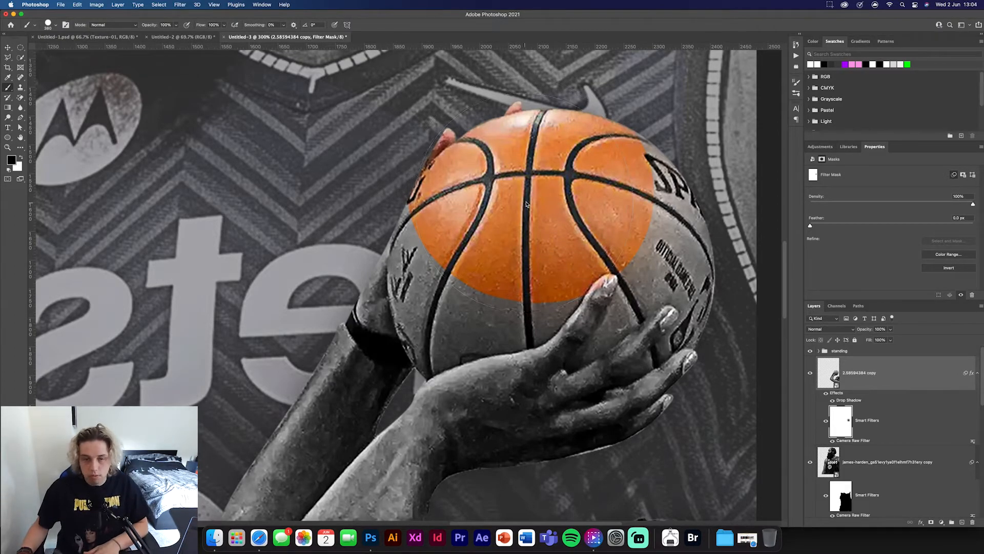
- Refine the filter mask with a smaller brush so the whole basketball is orange while the hands and fingers remain black and white
{"action": "key", "text": "bracketleft"}
{"action": "key", "text": "bracketleft"}
{"action": "key", "text": "bracketleft"}
{"action": "key", "text": "bracketleft"}
{"action": "key", "text": "bracketleft"}
{"action": "key", "text": "bracketleft"}
{"action": "key", "text": "bracketleft"}
{"action": "key", "text": "bracketleft"}
{"action": "key", "text": "bracketleft"}
{"action": "mouse_move", "coordinate": [422, 227]}
{"action": "left_mouse_down"}
{"action": "mouse_move", "coordinate": [425, 215]}
{"action": "mouse_move", "coordinate": [414, 262]}
{"action": "left_mouse_up"}
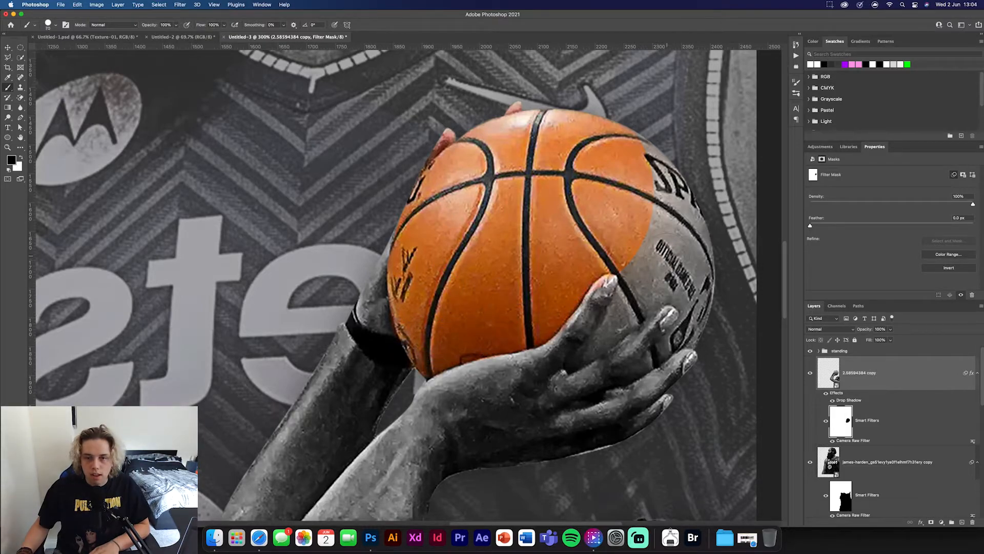
{"action": "mouse_move", "coordinate": [663, 259]}
{"action": "left_mouse_down"}
{"action": "mouse_move", "coordinate": [685, 281]}
{"action": "mouse_move", "coordinate": [698, 225]}
{"action": "mouse_move", "coordinate": [656, 157]}
{"action": "mouse_move", "coordinate": [671, 226]}
{"action": "mouse_move", "coordinate": [631, 225]}
{"action": "left_mouse_up"}
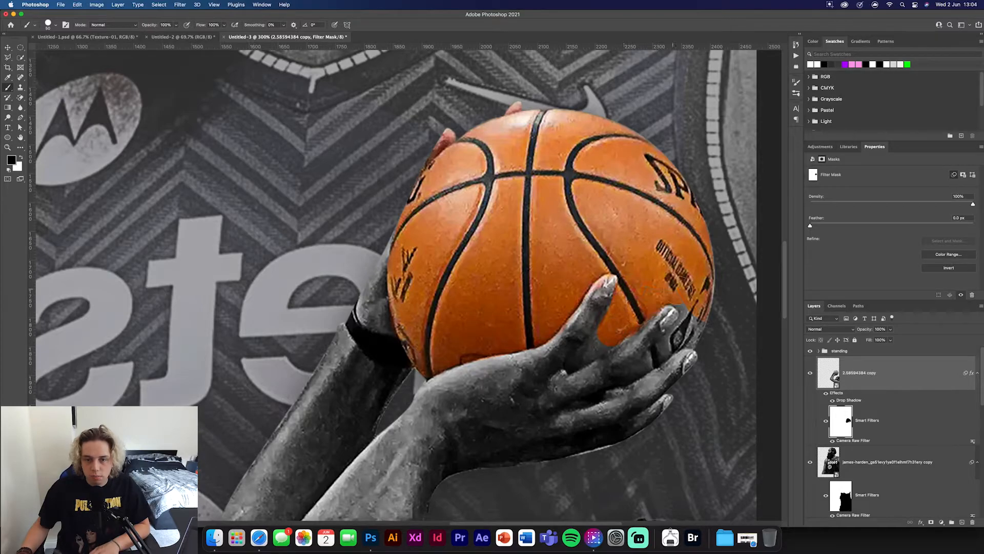
{"action": "key", "text": "p"}
{"action": "key", "text": "b"}
{"action": "mouse_move", "coordinate": [698, 340]}
{"action": "left_mouse_down"}
{"action": "mouse_move", "coordinate": [642, 369]}
{"action": "mouse_move", "coordinate": [679, 330]}
{"action": "mouse_move", "coordinate": [701, 328]}
{"action": "left_mouse_up"}
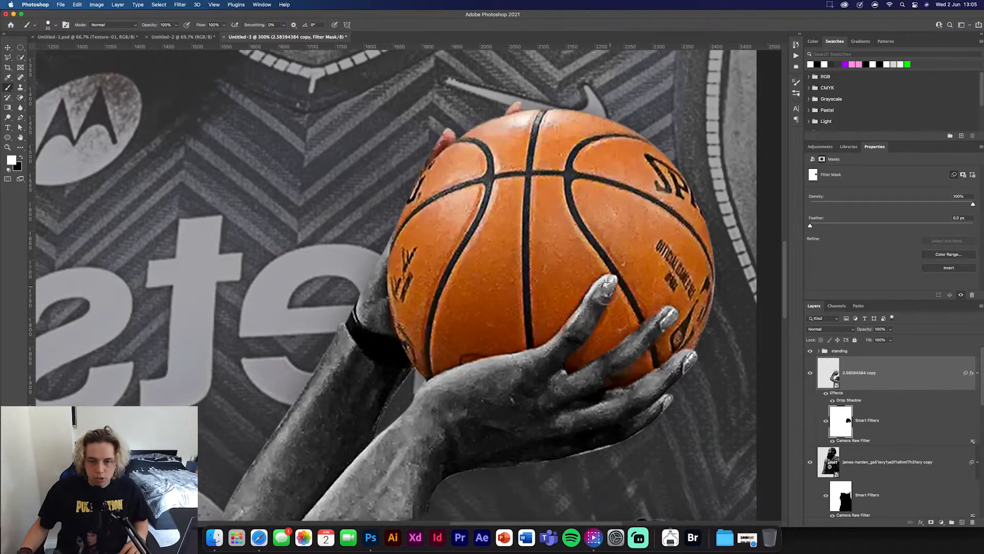
{"action": "key", "text": "x"}
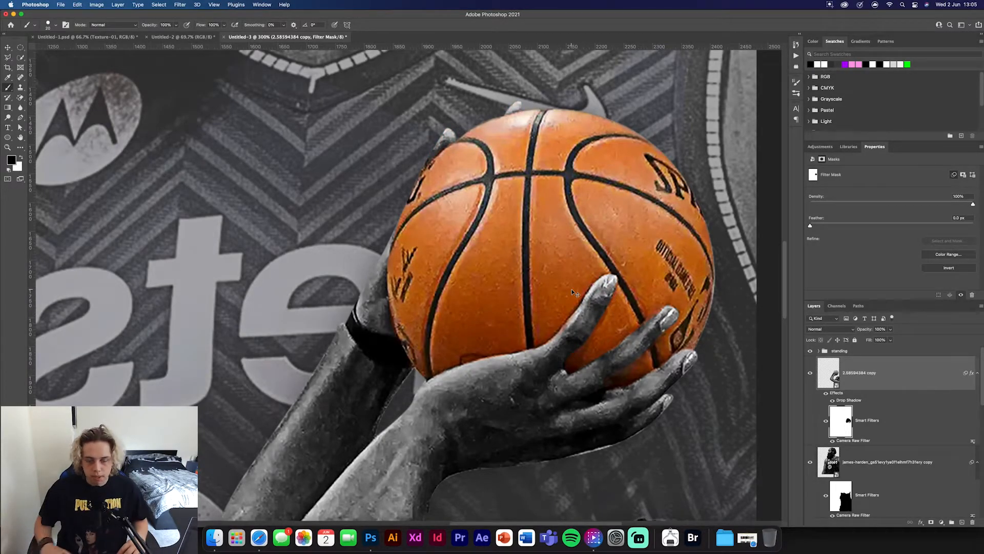
{"action": "key", "text": "super+0"}
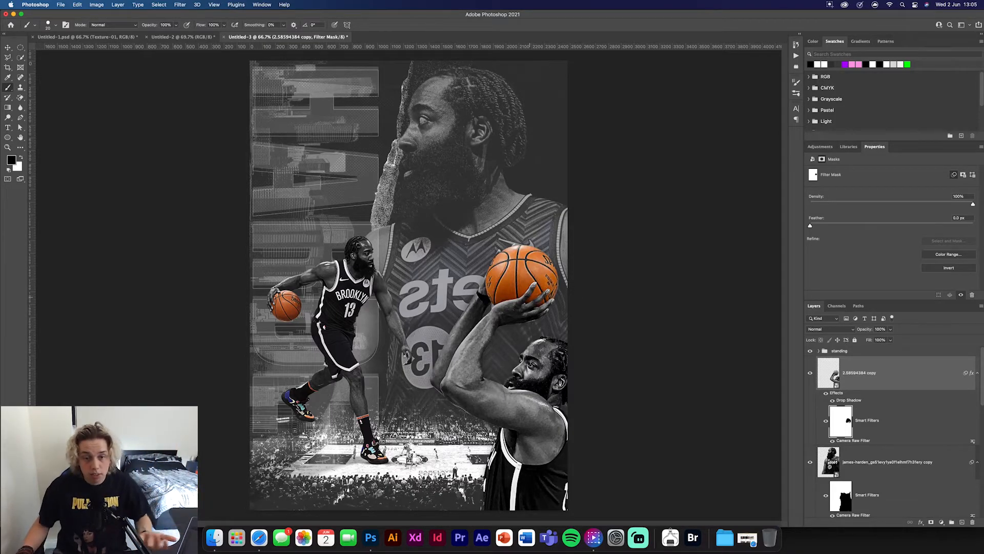
- In Untitled-2, collapse and hide the harden images group, and show and expand the text group
{"action": "left_click", "coordinate": [8, 47]}
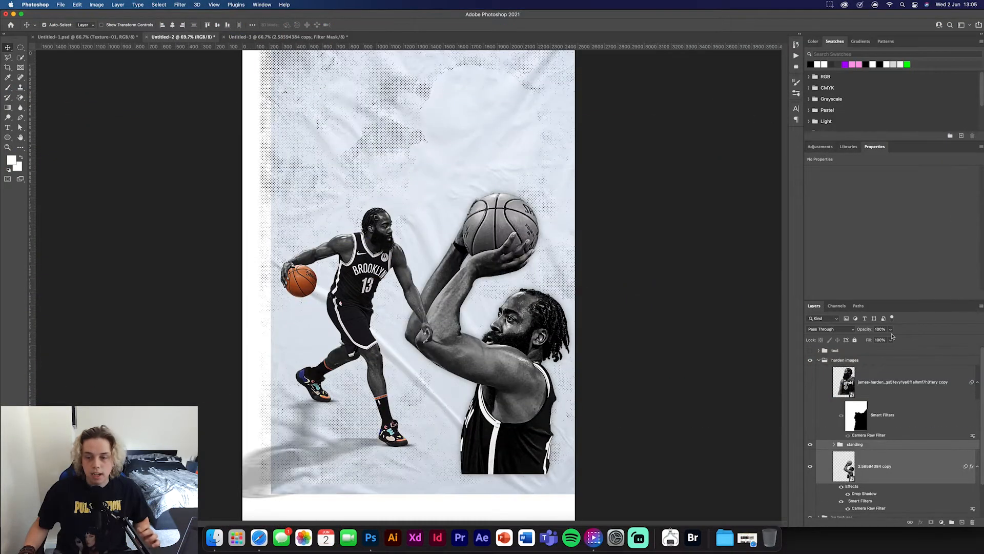
{"action": "left_click", "coordinate": [908, 405]}
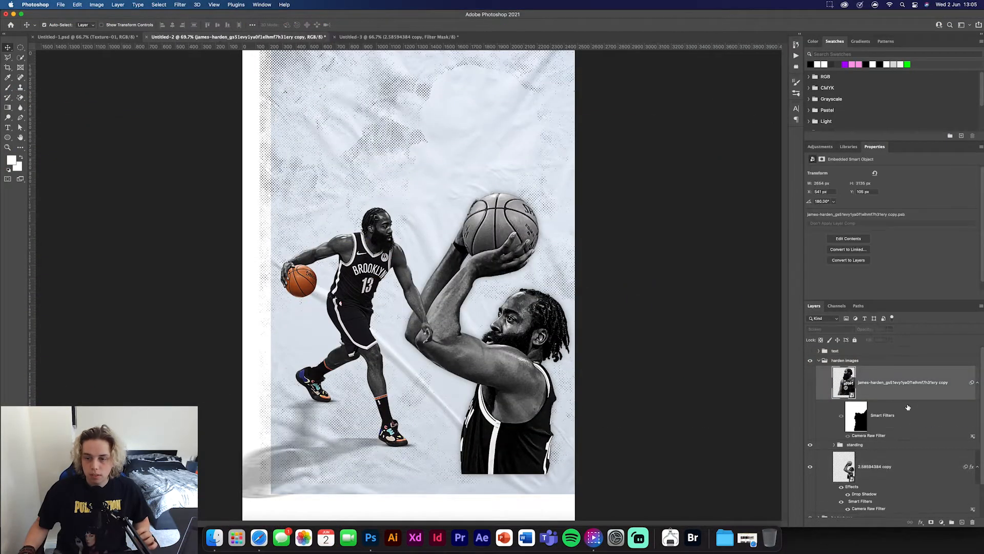
{"action": "left_click", "coordinate": [819, 361]}
{"action": "left_click", "coordinate": [810, 360]}
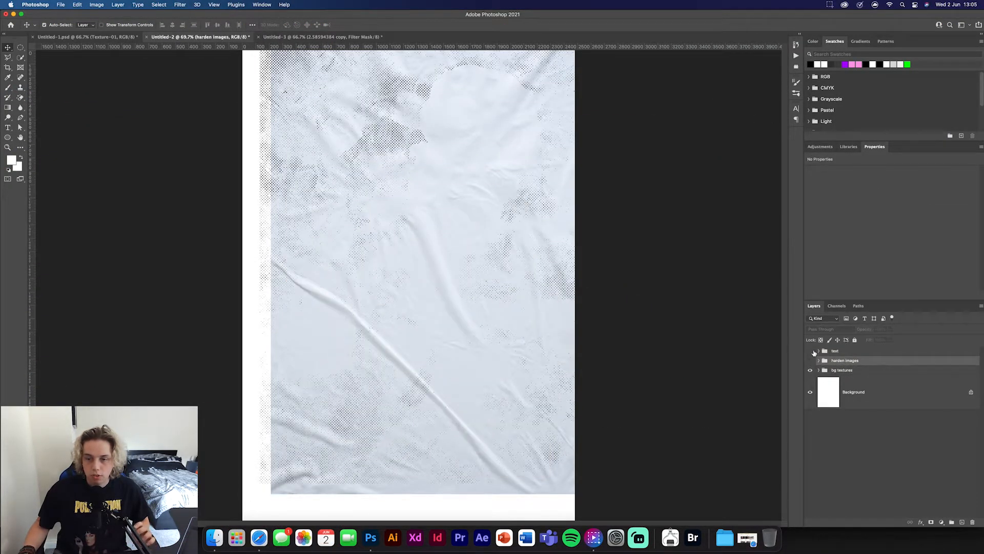
{"action": "left_click", "coordinate": [810, 352]}
{"action": "left_click", "coordinate": [819, 352]}
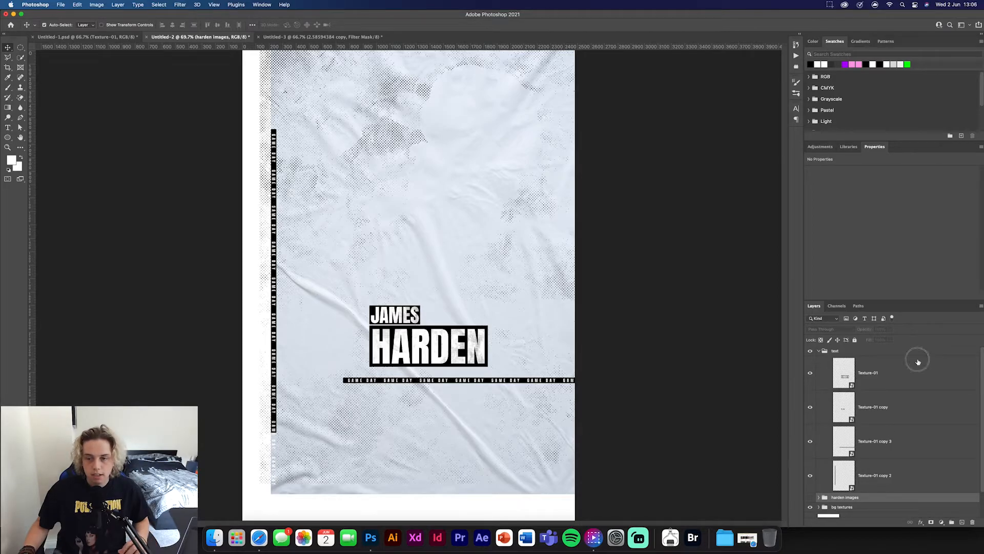
- Copy the JAMES and HARDEN label layers into the Untitled-3 poster and place them between the two players, just above the court
{"action": "left_click", "coordinate": [913, 375]}
{"action": "left_click", "coordinate": [920, 402], "text": "shift"}
{"action": "left_click_drag", "start_coordinate": [395, 311], "coordinate": [119, 38]}
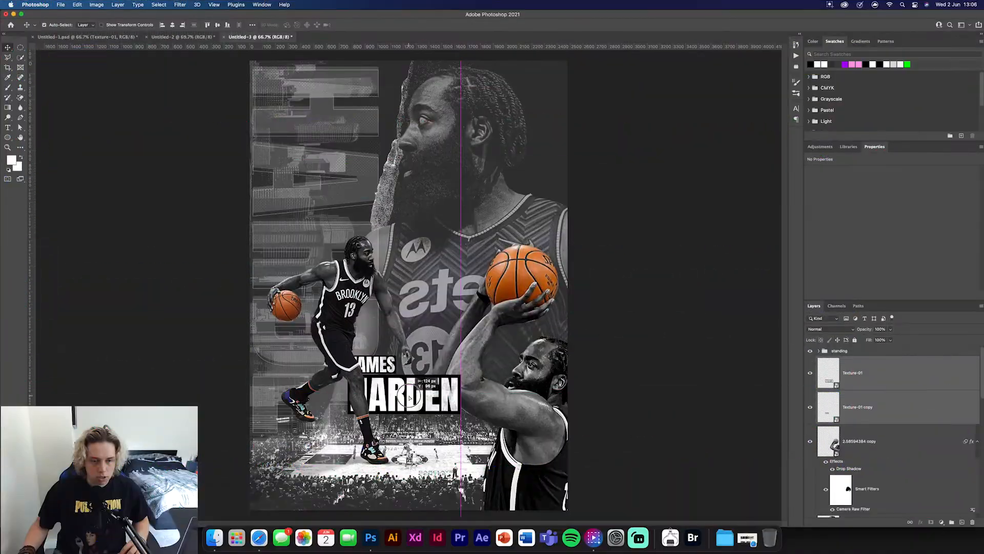
{"action": "left_click_drag", "start_coordinate": [410, 399], "coordinate": [421, 409]}
{"action": "left_click", "coordinate": [644, 388]}
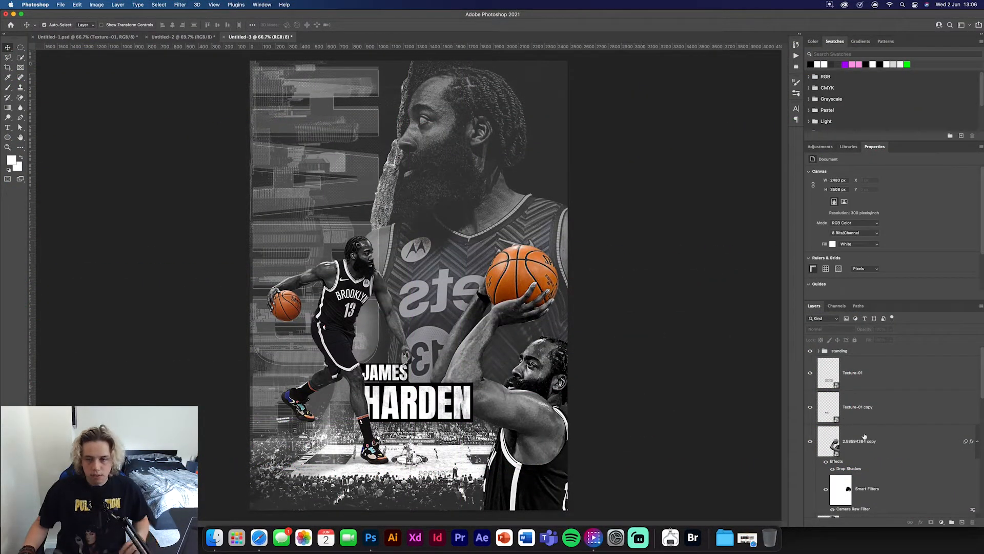
- Open the HARDEN label's smart object to examine its texture, text and rectangle layers, and close it again
{"action": "double_click", "coordinate": [830, 373]}
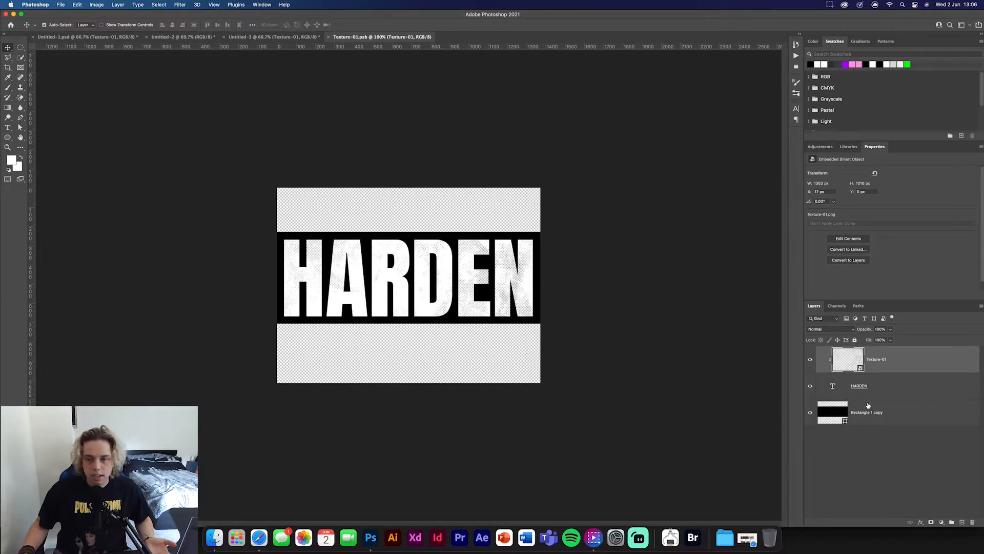
{"action": "left_click", "coordinate": [863, 391]}
{"action": "left_click", "coordinate": [825, 406]}
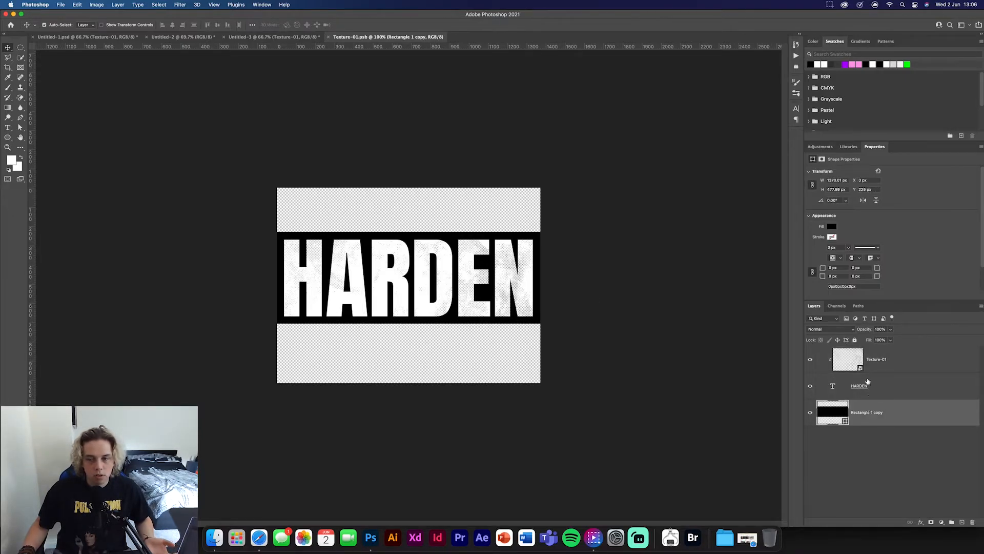
{"action": "left_click", "coordinate": [855, 359]}
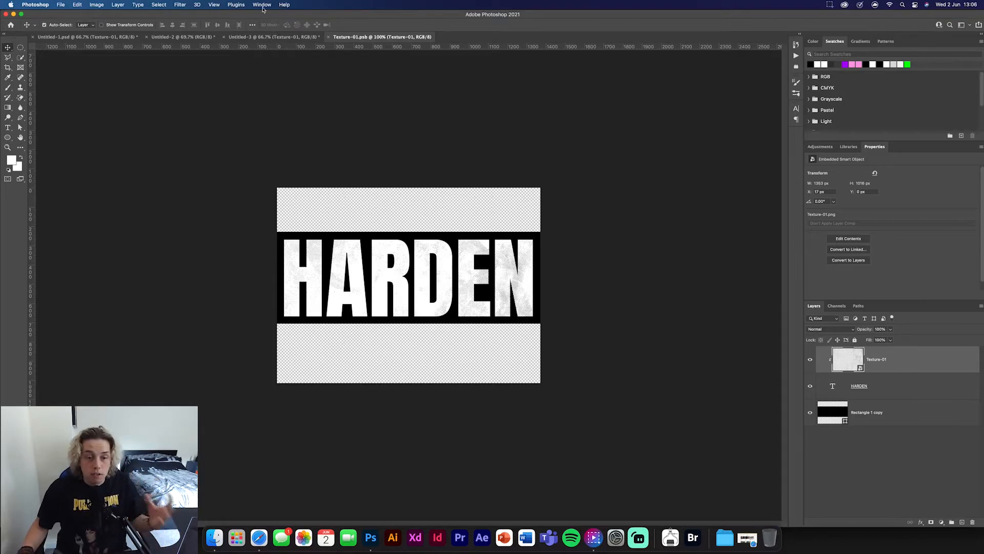
{"action": "left_click", "coordinate": [328, 37]}
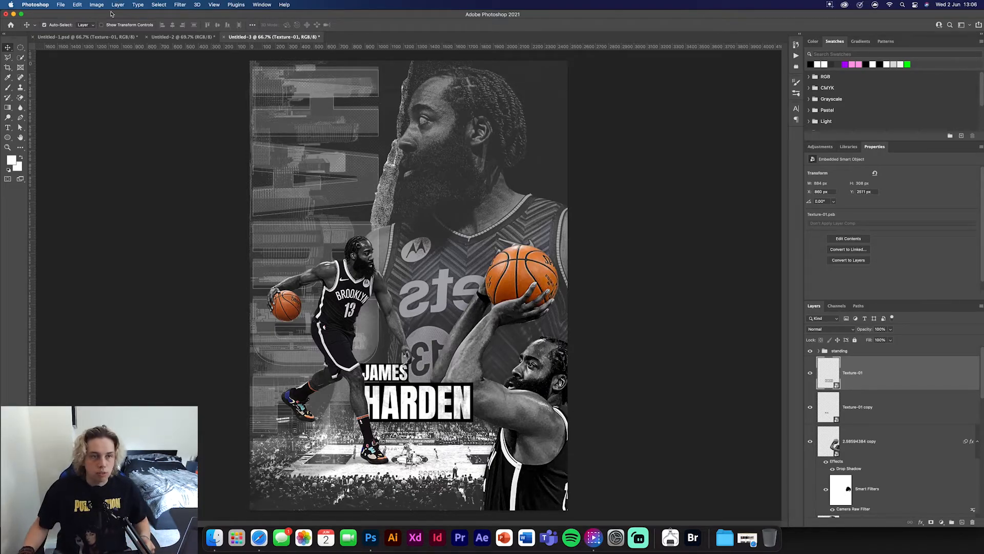
- Copy the two GAME DAY strips from Untitled-2 into the Untitled-3 poster, enlarging and positioning them together
{"action": "left_click", "coordinate": [187, 37]}
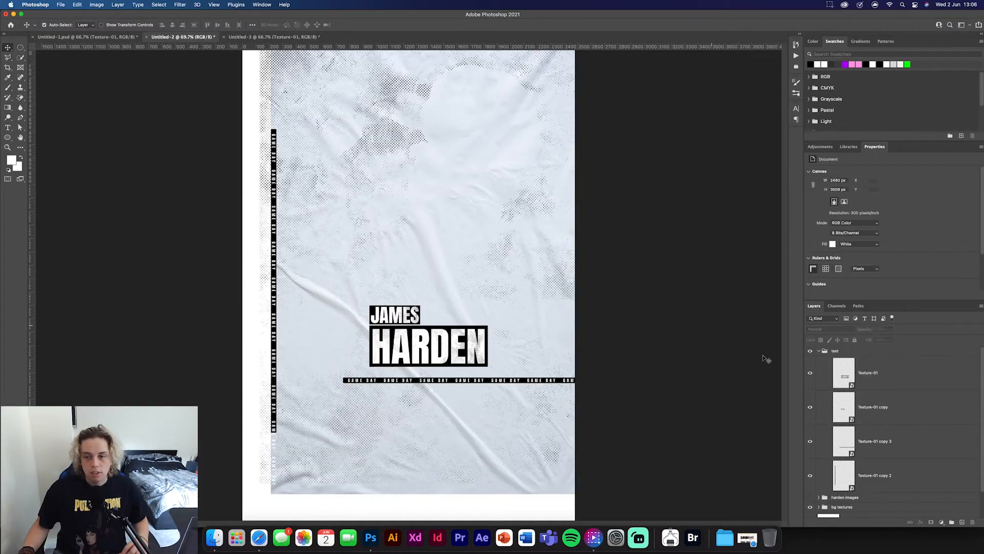
{"action": "left_click", "coordinate": [913, 473], "text": "shift"}
{"action": "left_click_drag", "start_coordinate": [915, 458], "coordinate": [416, 270]}
{"action": "key", "text": "super+t"}
{"action": "left_click_drag", "start_coordinate": [414, 325], "coordinate": [478, 409]}
{"action": "left_click_drag", "start_coordinate": [478, 181], "coordinate": [478, 59]}
{"action": "left_click_drag", "start_coordinate": [368, 222], "coordinate": [432, 209]}
{"action": "key", "text": "Return"}
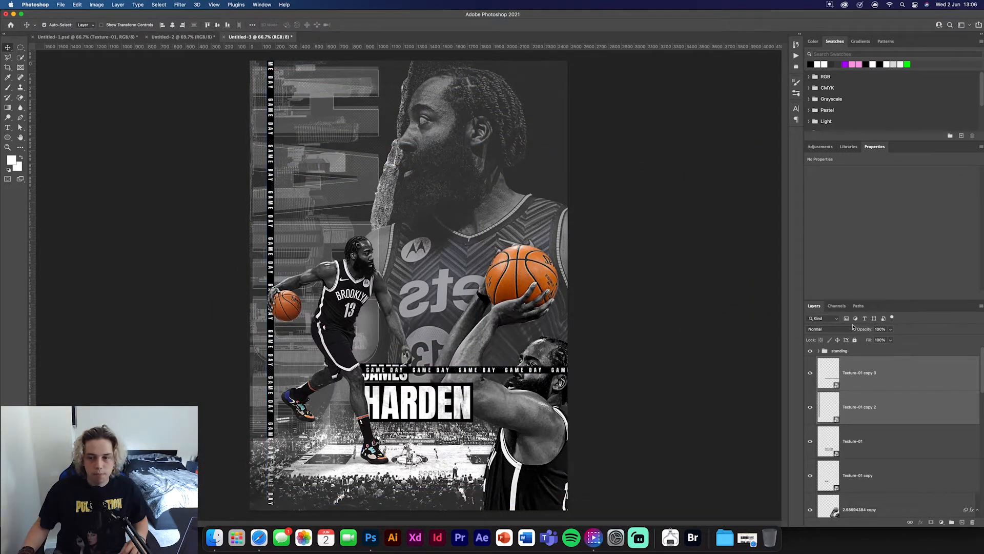
- Move the horizontal GAME DAY strip down over the crowd below the HARDEN label
{"action": "left_click", "coordinate": [869, 382]}
{"action": "key", "text": "super+t"}
{"action": "left_click_drag", "start_coordinate": [469, 375], "coordinate": [469, 486]}
{"action": "left_click", "coordinate": [377, 24]}
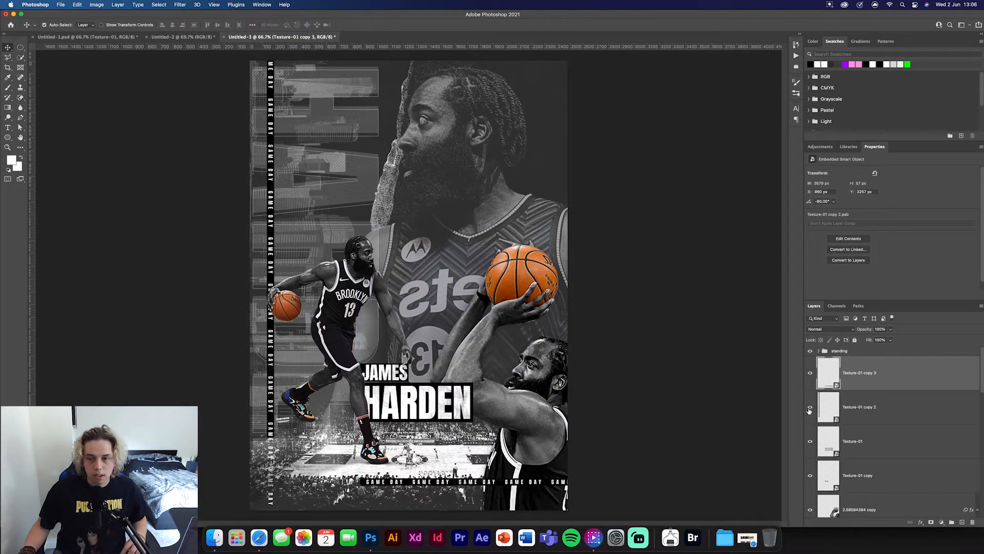
- Enlarge the vertical GAME DAY strip to about 69 by 4278 px and place it along the poster's left edge, spanning the full height
{"action": "left_click", "coordinate": [861, 407]}
{"action": "key", "text": "super+t"}
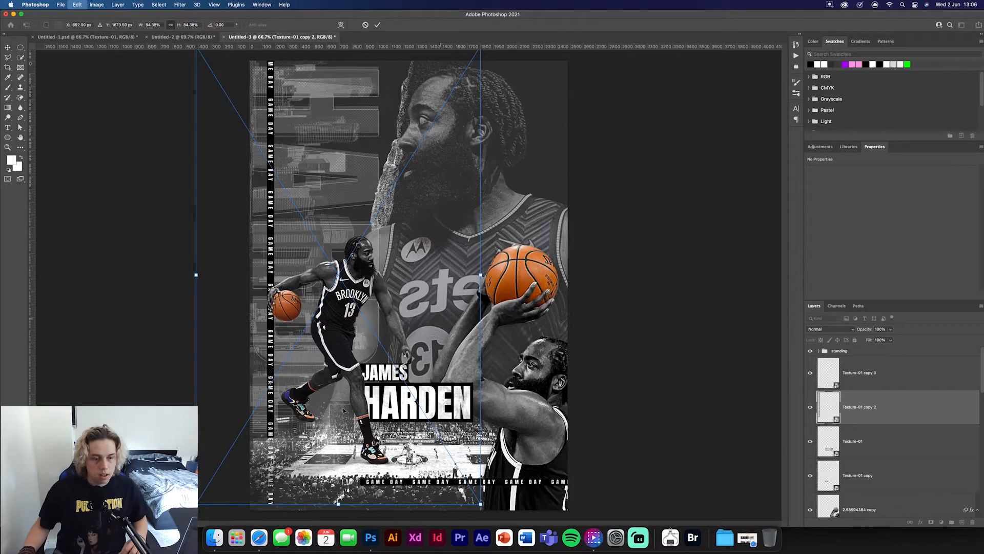
{"action": "left_click_drag", "start_coordinate": [264, 227], "coordinate": [265, 259]}
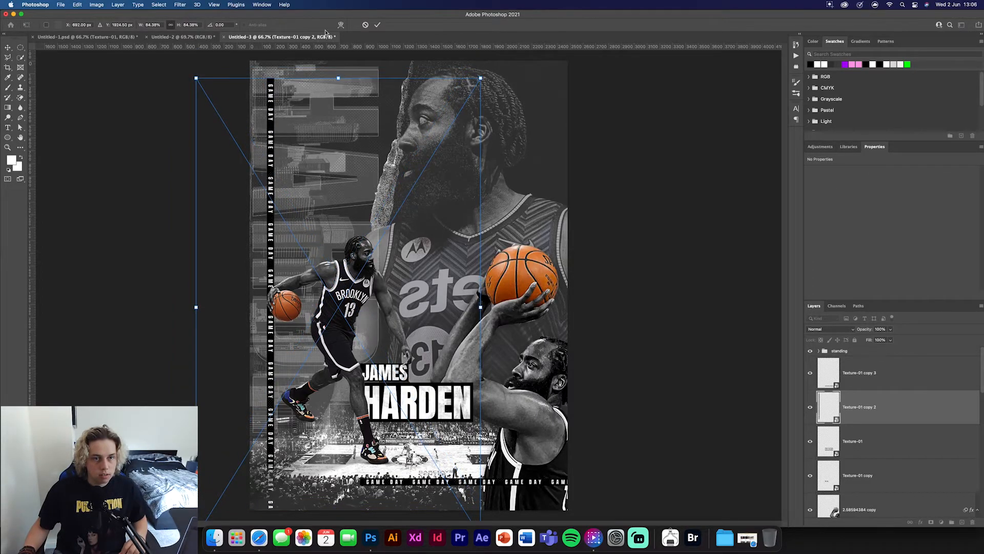
{"action": "left_click_drag", "start_coordinate": [338, 77], "coordinate": [339, 8]}
{"action": "left_click_drag", "start_coordinate": [265, 224], "coordinate": [277, 289]}
{"action": "left_click_drag", "start_coordinate": [264, 100], "coordinate": [271, 102]}
{"action": "left_click_drag", "start_coordinate": [271, 102], "coordinate": [272, 102]}
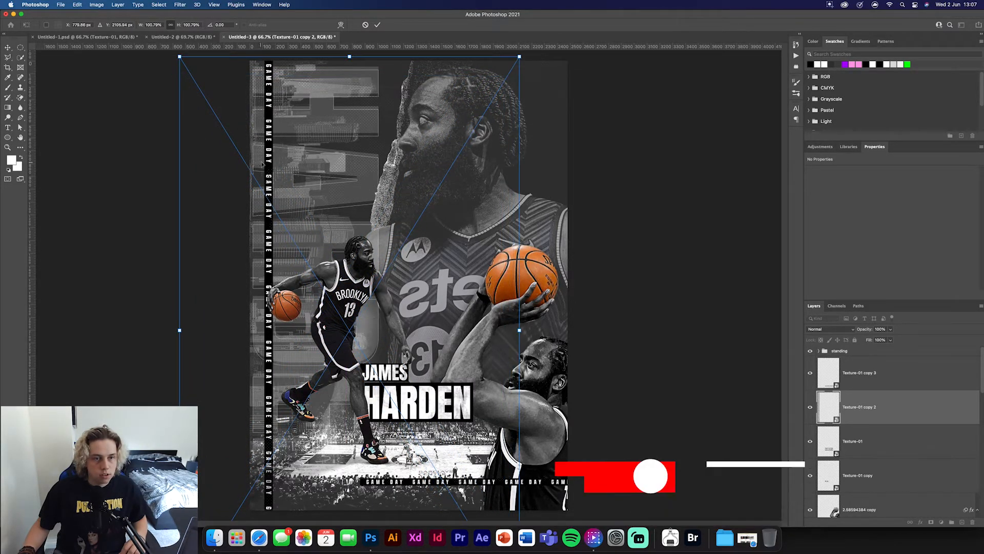
{"action": "left_click_drag", "start_coordinate": [272, 161], "coordinate": [270, 158]}
{"action": "left_click", "coordinate": [378, 24]}
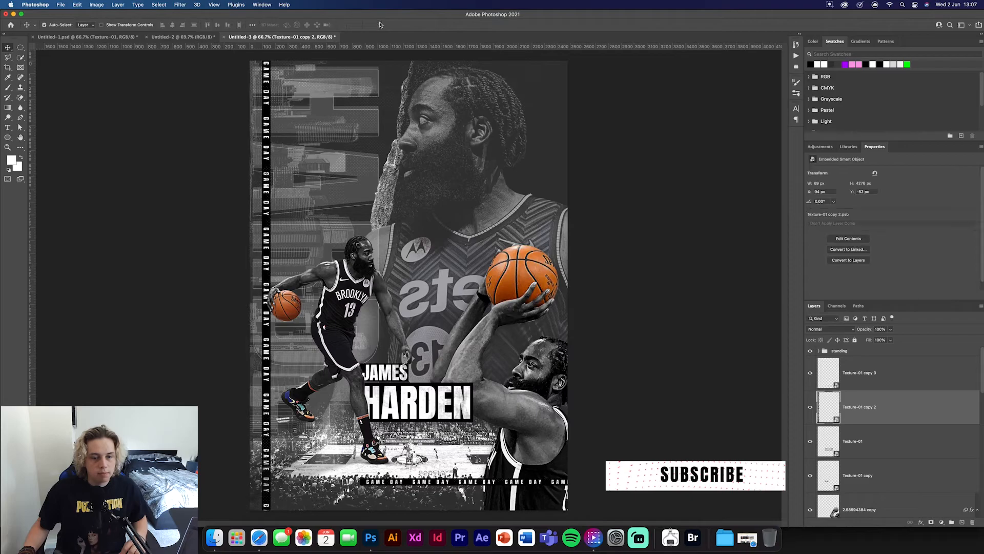
{"action": "left_click", "coordinate": [589, 347]}
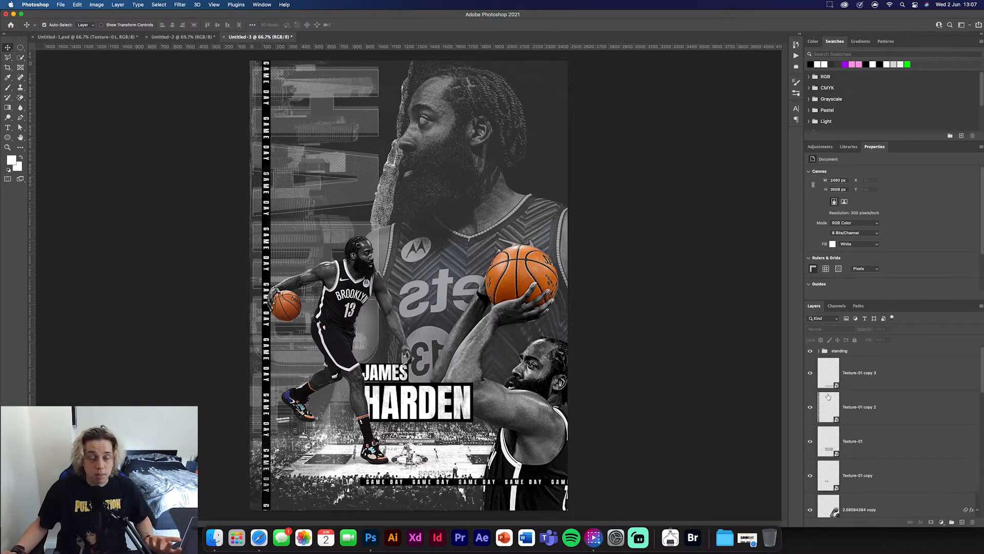
{"action": "left_click", "coordinate": [894, 373]}
{"action": "left_click", "coordinate": [892, 413], "text": "shift"}
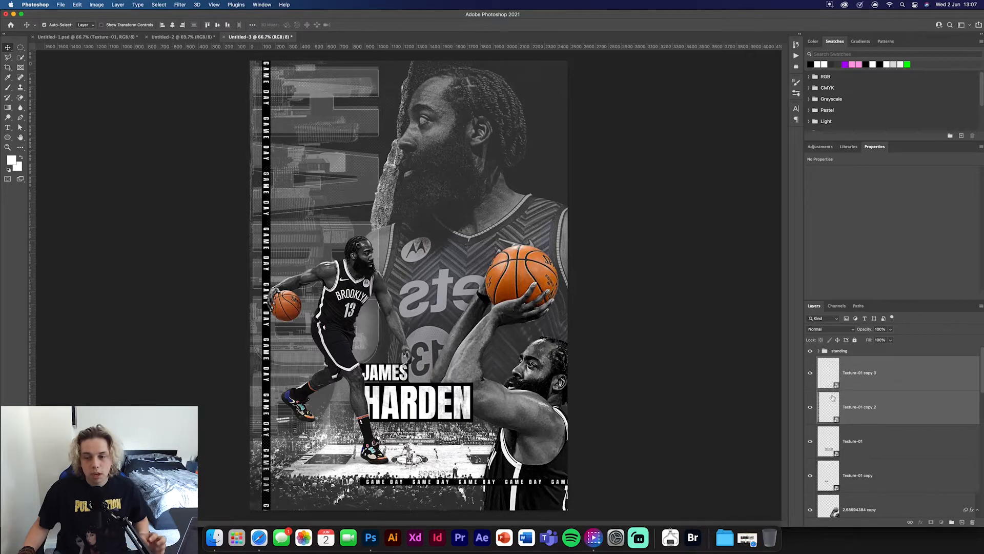
{"action": "left_click", "coordinate": [942, 396]}
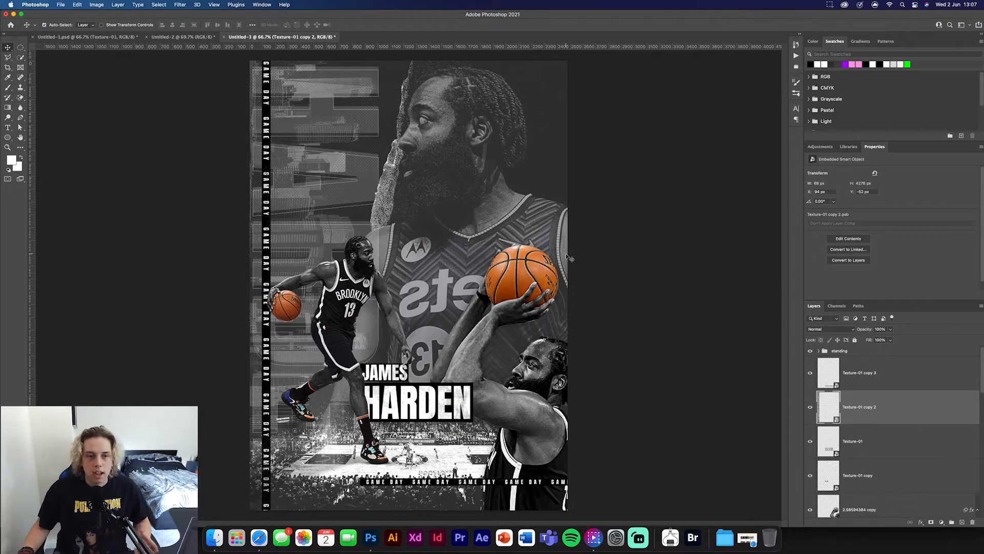
- Add white X lettering in Anton, enlarge it to 257.53 pt, and stack two copies rotated 90° along the poster's upper right edge
{"action": "left_click", "coordinate": [8, 127]}
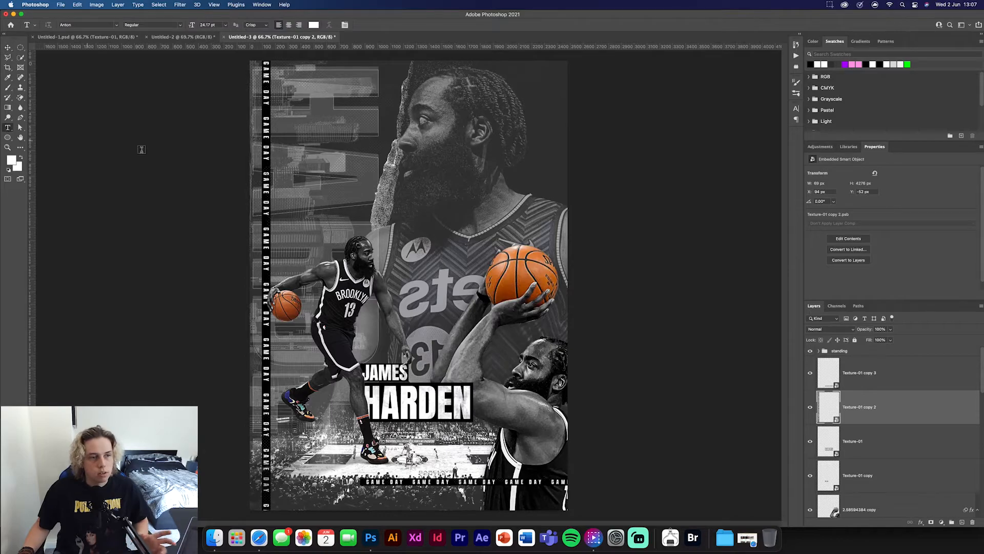
{"action": "left_click", "coordinate": [491, 205]}
{"action": "type", "text": "X"}
{"action": "left_click", "coordinate": [373, 26]}
{"action": "key", "text": "super+t"}
{"action": "left_click_drag", "start_coordinate": [509, 220], "coordinate": [658, 262]}
{"action": "left_click_drag", "start_coordinate": [592, 234], "coordinate": [554, 164]}
{"action": "key", "text": "Return"}
- Lower both X layers' fill to 3% and give each a white inside stroke
{"action": "left_click", "coordinate": [899, 398], "text": "shift"}
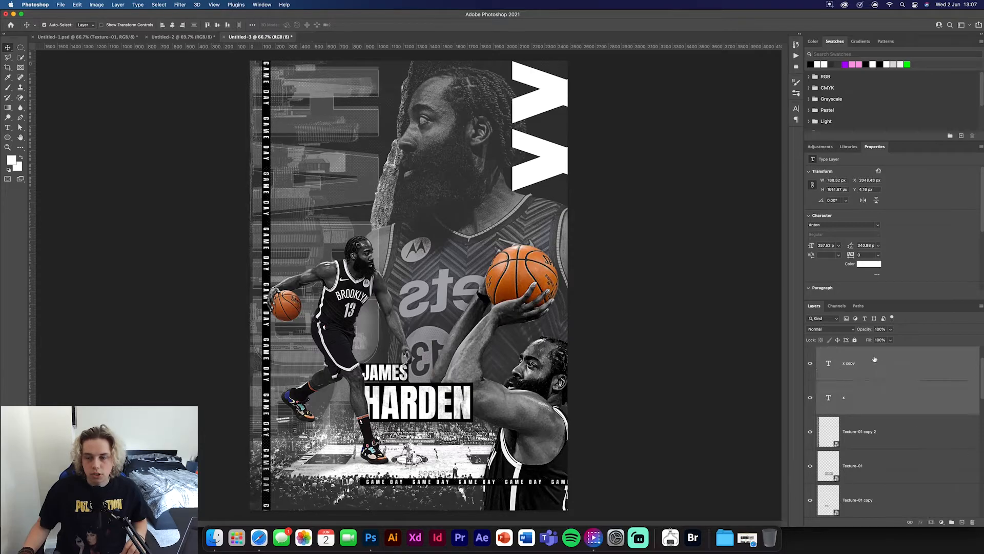
{"action": "left_click_drag", "start_coordinate": [870, 345], "coordinate": [672, 333]}
{"action": "double_click", "coordinate": [892, 363]}
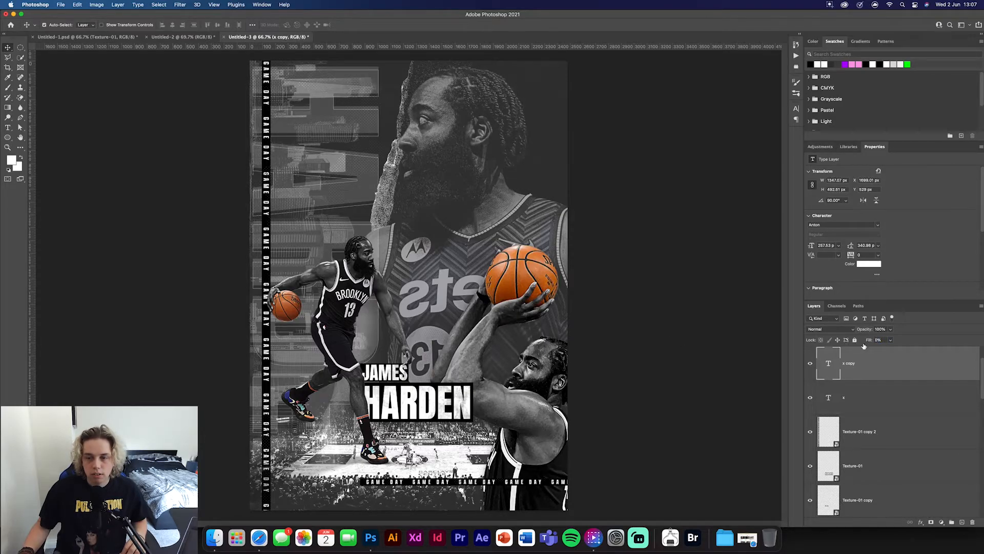
{"action": "left_click", "coordinate": [701, 307]}
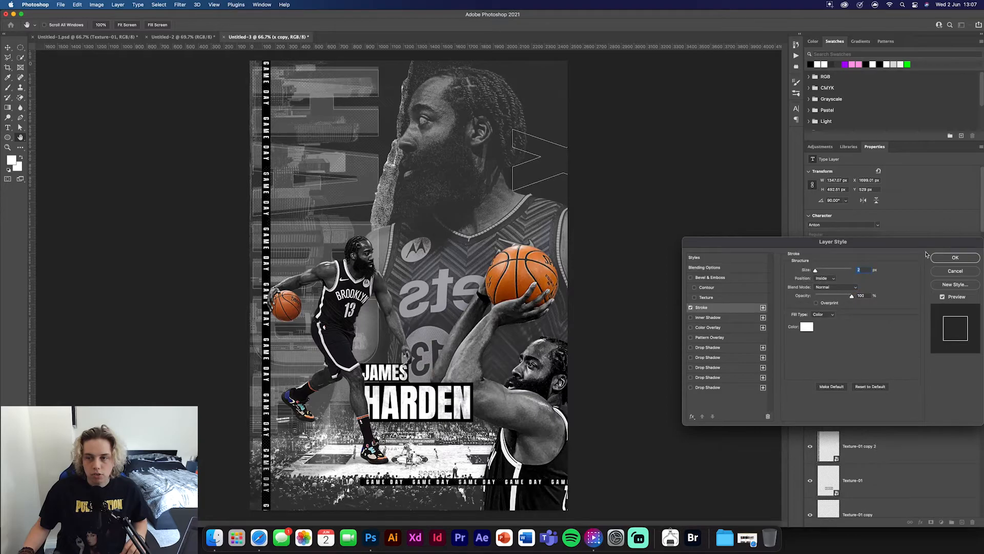
{"action": "left_click", "coordinate": [954, 257]}
{"action": "double_click", "coordinate": [889, 410]}
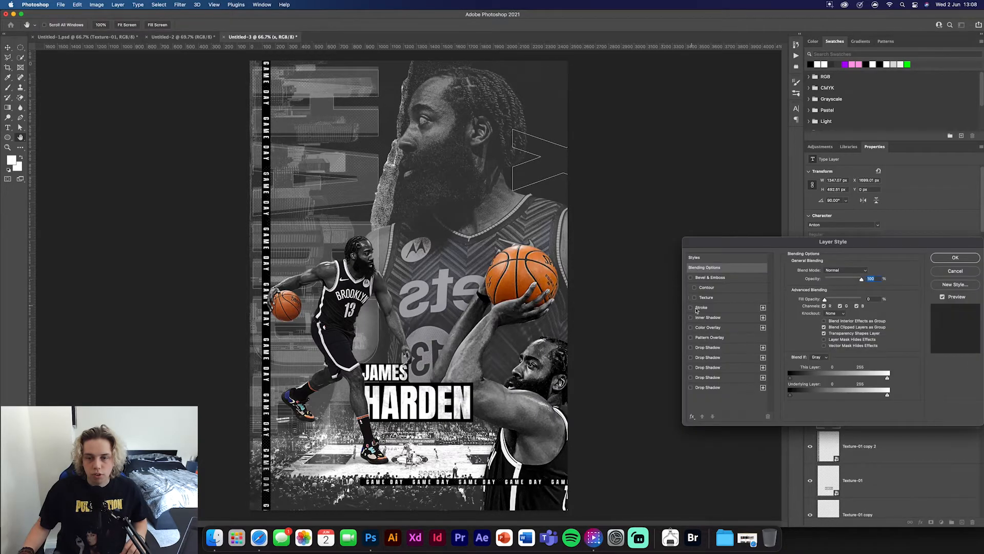
{"action": "left_click", "coordinate": [701, 307]}
{"action": "left_click", "coordinate": [955, 257]}
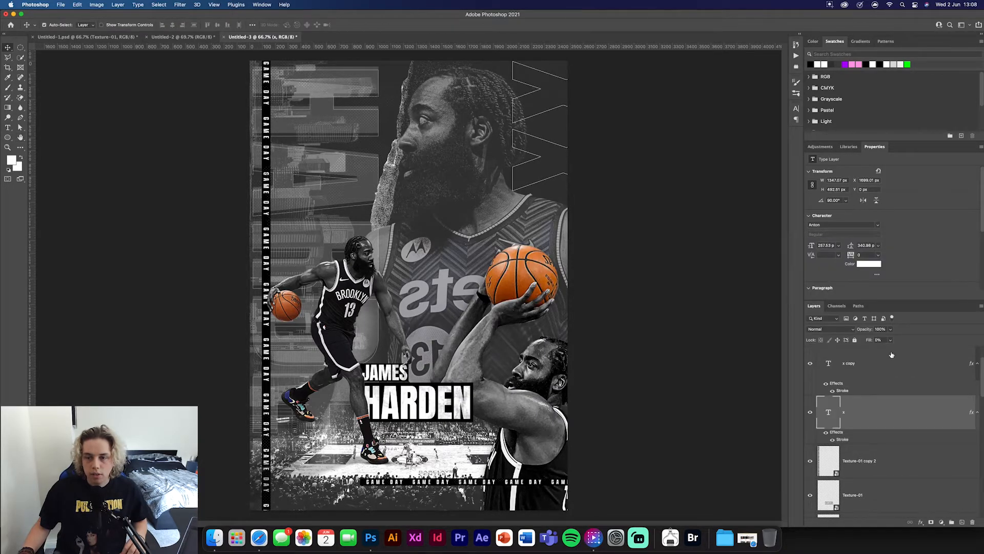
- Move the two X layers down the stack to just above the masked Texture-01 layer and group them
{"action": "left_click_drag", "start_coordinate": [871, 390], "coordinate": [876, 425]}
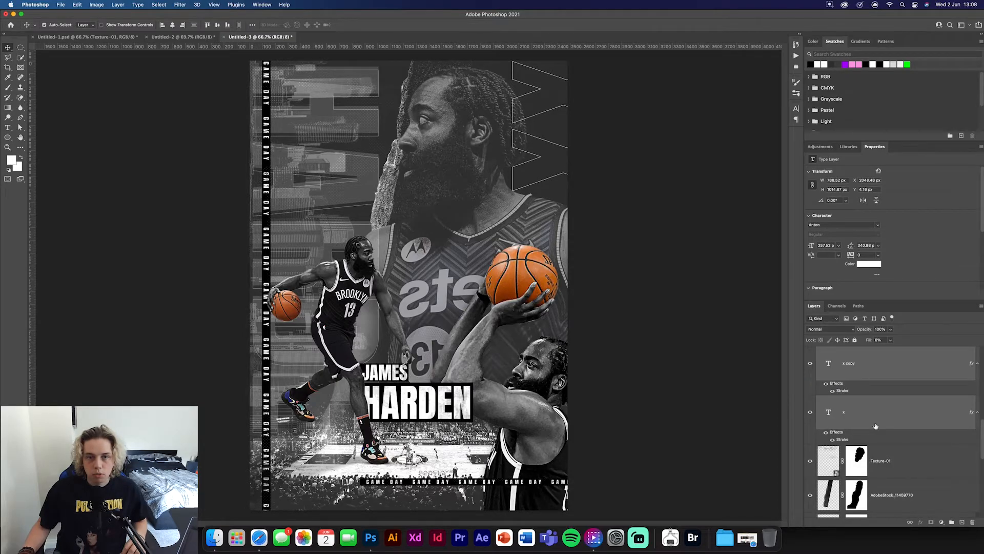
{"action": "left_click", "coordinate": [725, 390]}
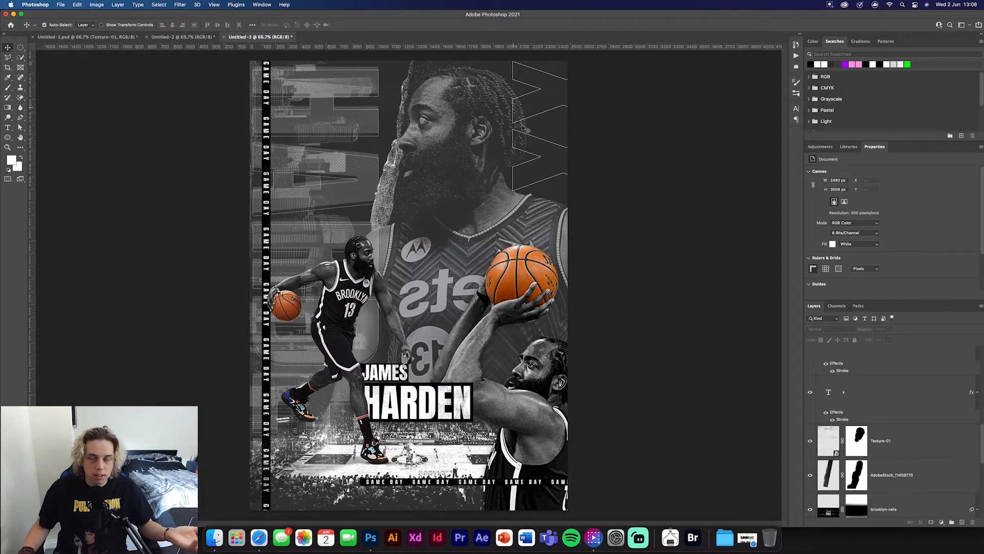
{"action": "scroll", "coordinate": [869, 415], "scroll_direction": "up", "scroll_amount": 1}
{"action": "left_click", "coordinate": [870, 415]}
{"action": "left_click", "coordinate": [880, 372], "text": "shift"}
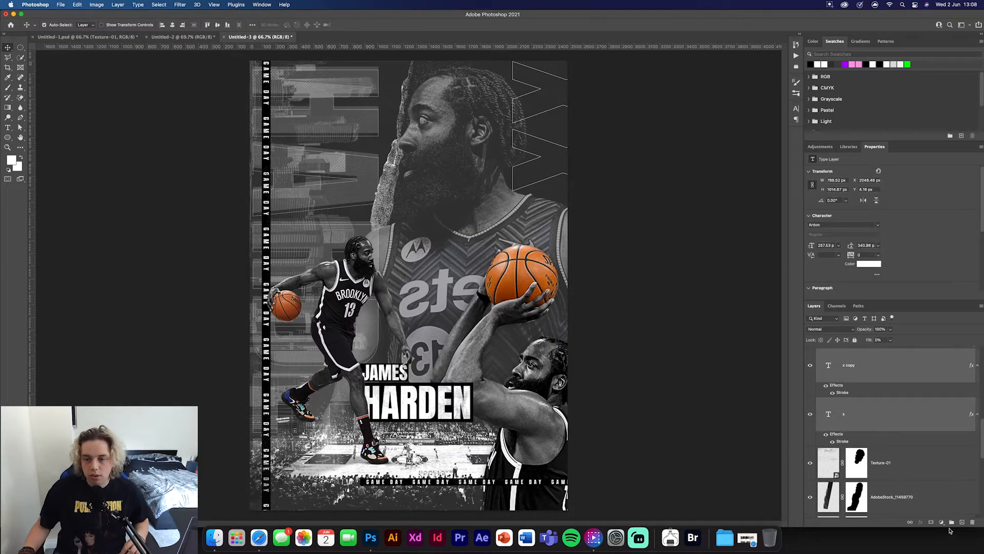
{"action": "left_click", "coordinate": [952, 522]}
- Add a layer mask to the X group and paint black where the outlines overlap the large portrait's hair
{"action": "left_click", "coordinate": [932, 522]}
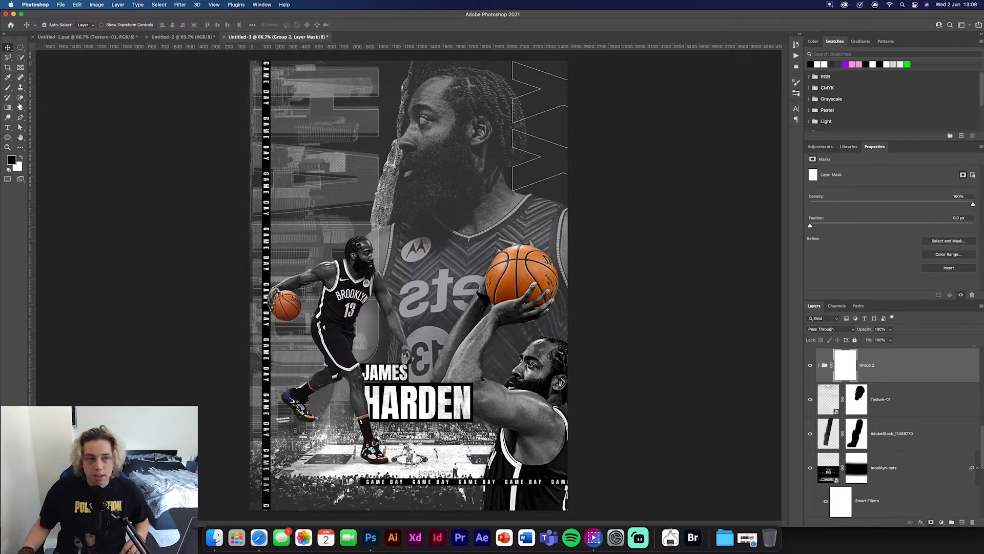
{"action": "left_click", "coordinate": [7, 87]}
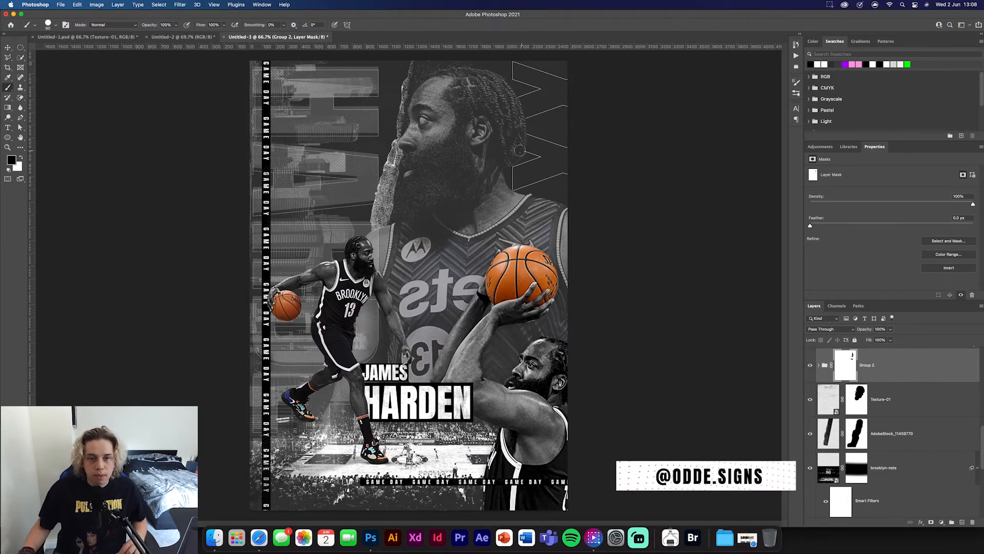
{"action": "key", "text": "v"}
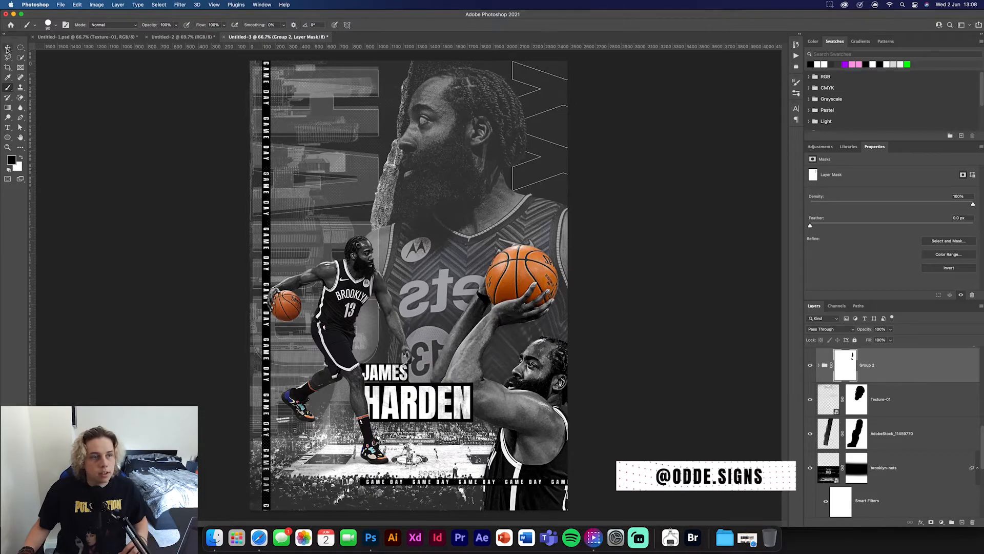
{"action": "left_click", "coordinate": [133, 181]}
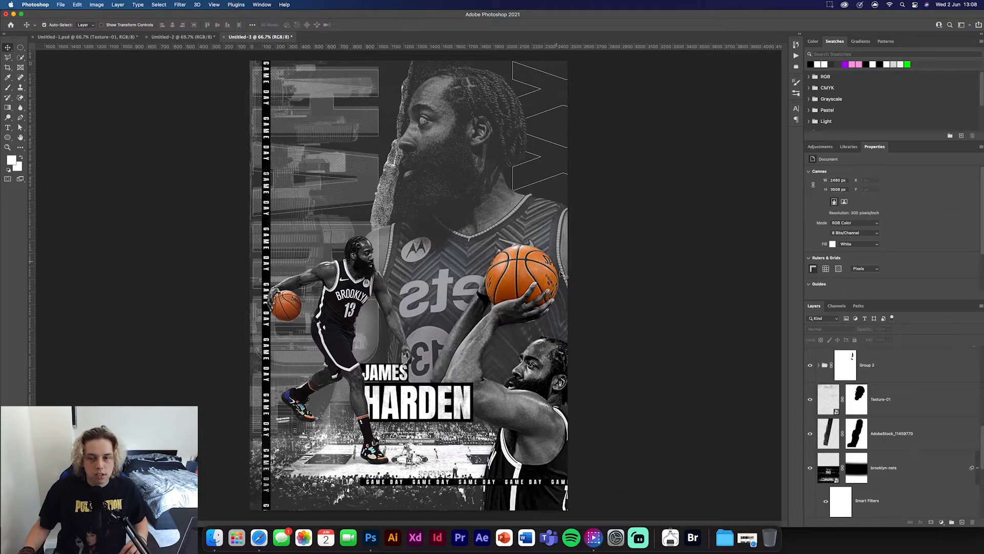
- Rename the masked outline group as x
{"action": "scroll", "coordinate": [929, 382], "scroll_direction": "up", "scroll_amount": 3}
{"action": "double_click", "coordinate": [869, 461]}
{"action": "type", "text": "x"}
{"action": "key", "text": "Return"}
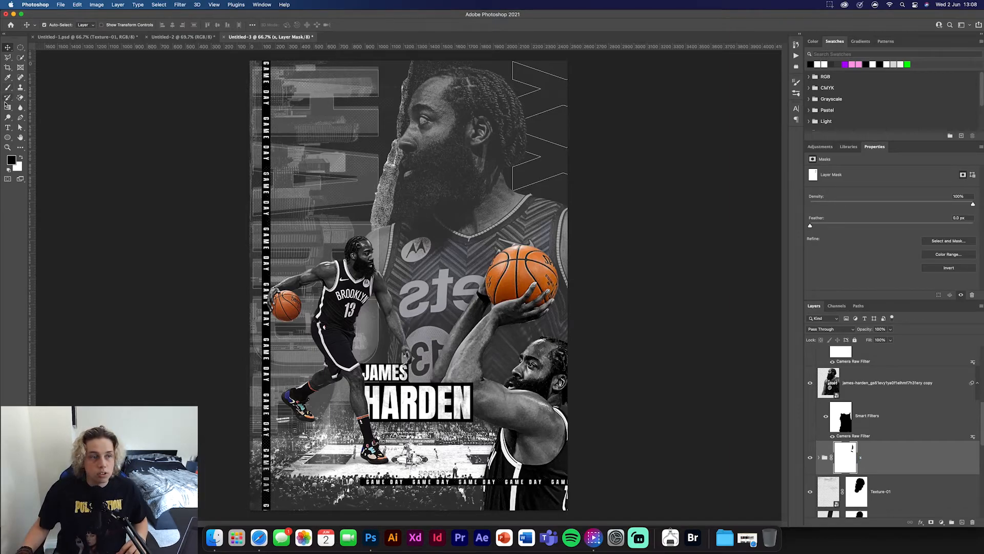
{"action": "left_click", "coordinate": [8, 127]}
{"action": "left_click", "coordinate": [454, 272]}
{"action": "key", "text": "Escape"}
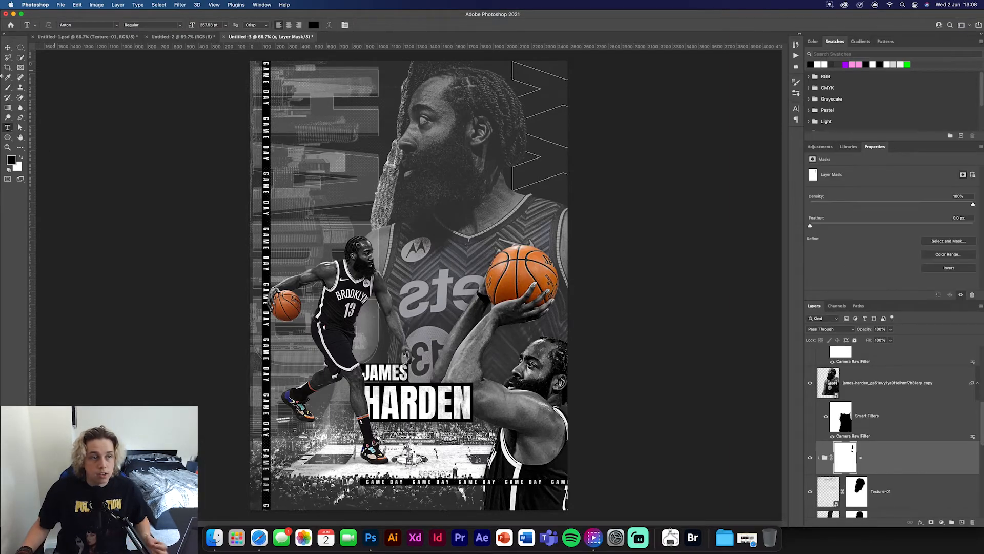
- Draw a white-filled circle about 78 px wide near the poster's right edge, just above the large basketball
{"action": "left_click", "coordinate": [8, 136]}
{"action": "left_click", "coordinate": [85, 25]}
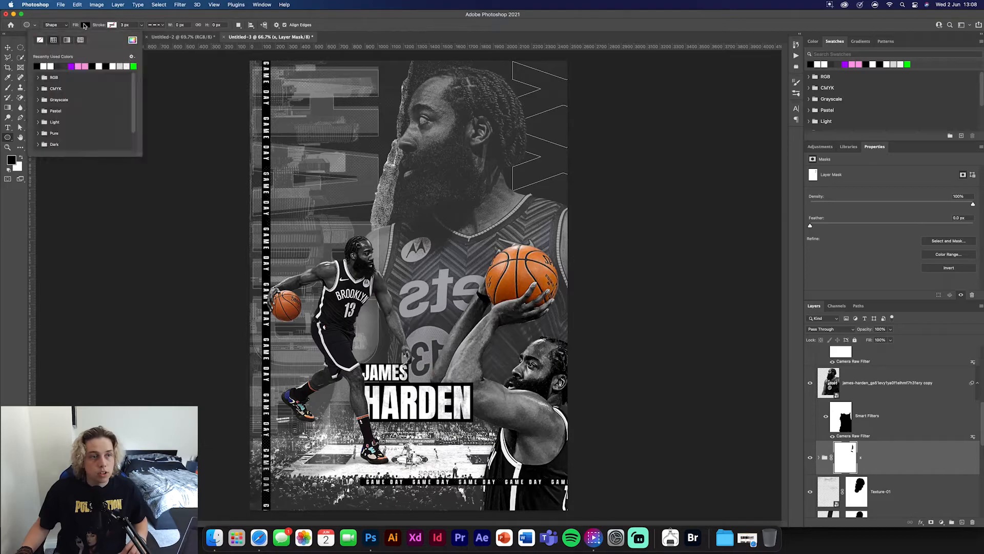
{"action": "left_click", "coordinate": [44, 66]}
{"action": "left_click_drag", "start_coordinate": [554, 222], "coordinate": [564, 241]}
{"action": "left_click", "coordinate": [8, 47]}
{"action": "key", "text": "super+equal"}
{"action": "key", "text": "super+equal"}
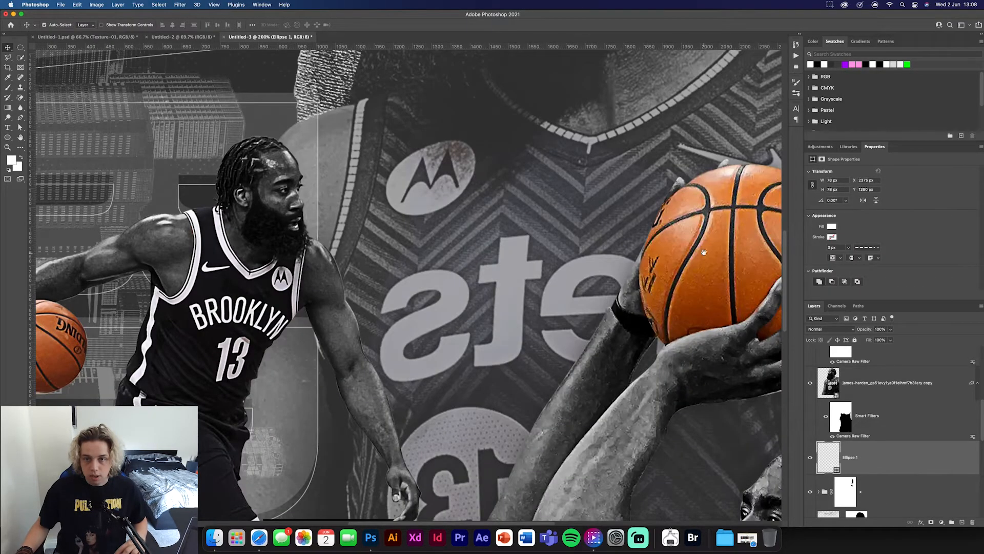
{"action": "left_click_drag", "start_coordinate": [704, 252], "coordinate": [282, 337]}
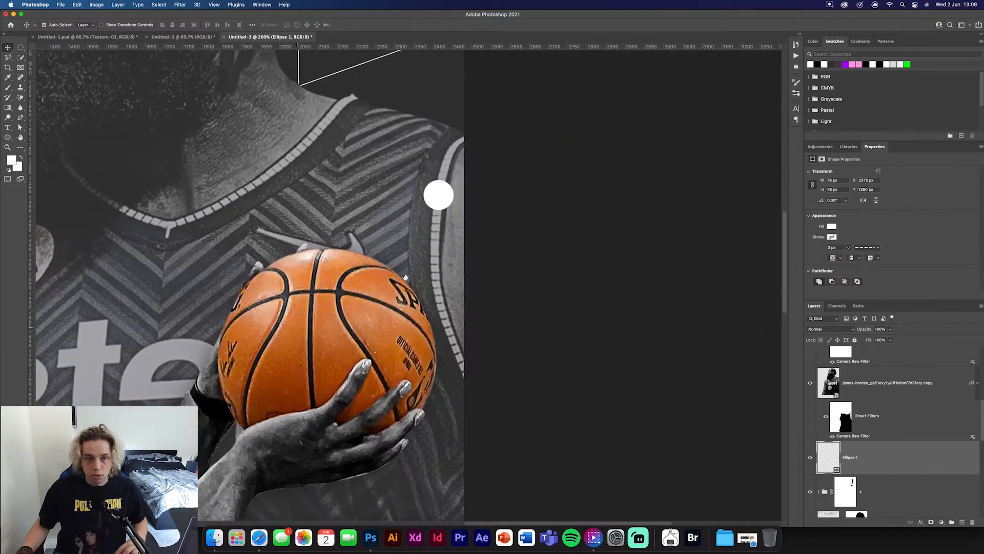
- Try to move the white circle higher along the poster's edge and undo it
{"action": "left_click", "coordinate": [439, 186]}
{"action": "left_click_drag", "start_coordinate": [439, 180], "coordinate": [448, 127]}
{"action": "key", "text": "super+z"}
- Bring the circle layer to the top of the stack and duplicate it into a vertical column of three evenly distributed circles
{"action": "scroll", "coordinate": [897, 448], "scroll_direction": "up", "scroll_amount": 5}
{"action": "scroll", "coordinate": [894, 448], "scroll_direction": "down", "scroll_amount": 4}
{"action": "left_click_drag", "start_coordinate": [894, 475], "coordinate": [871, 350]}
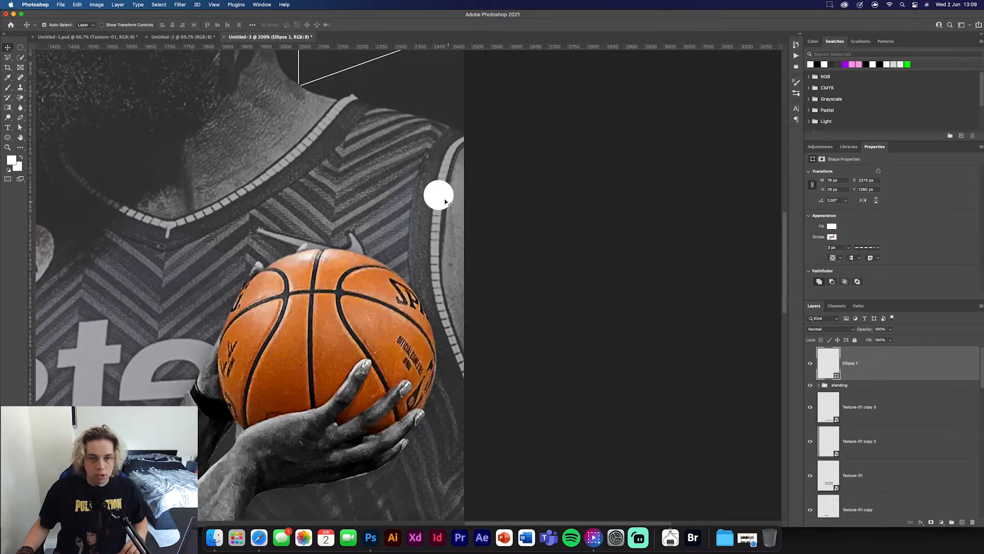
{"action": "left_click_drag", "start_coordinate": [446, 201], "coordinate": [445, 256]}
{"action": "left_click", "coordinate": [888, 437], "text": "shift"}
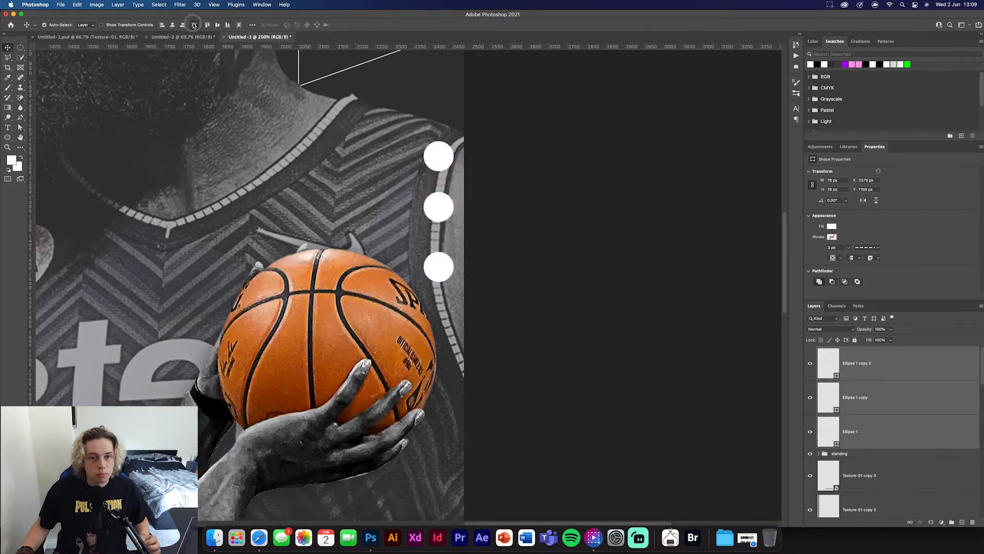
{"action": "left_click", "coordinate": [194, 24]}
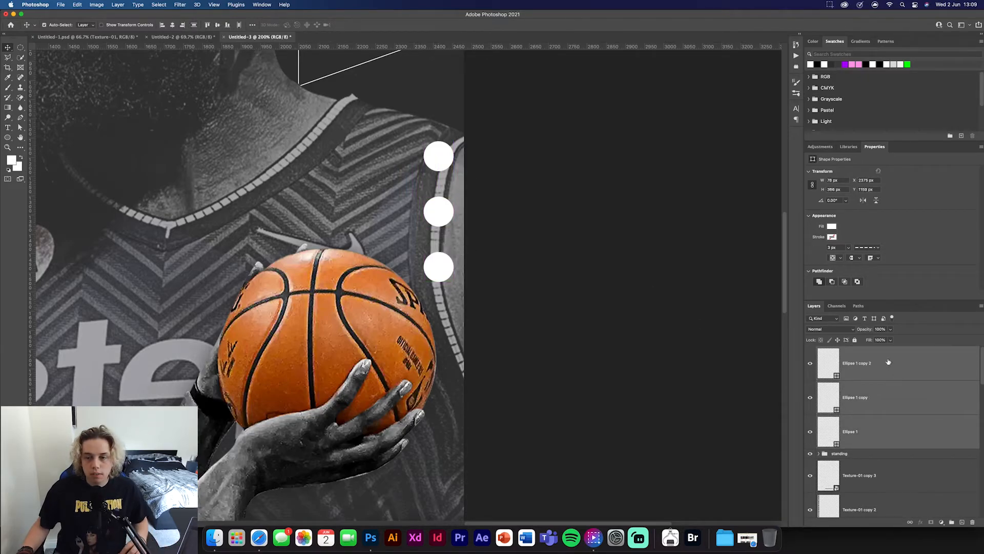
- Lower the fill of the three circles until they are transparent and group them
{"action": "left_click_drag", "start_coordinate": [873, 342], "coordinate": [782, 336]}
{"action": "key", "text": "super+g"}
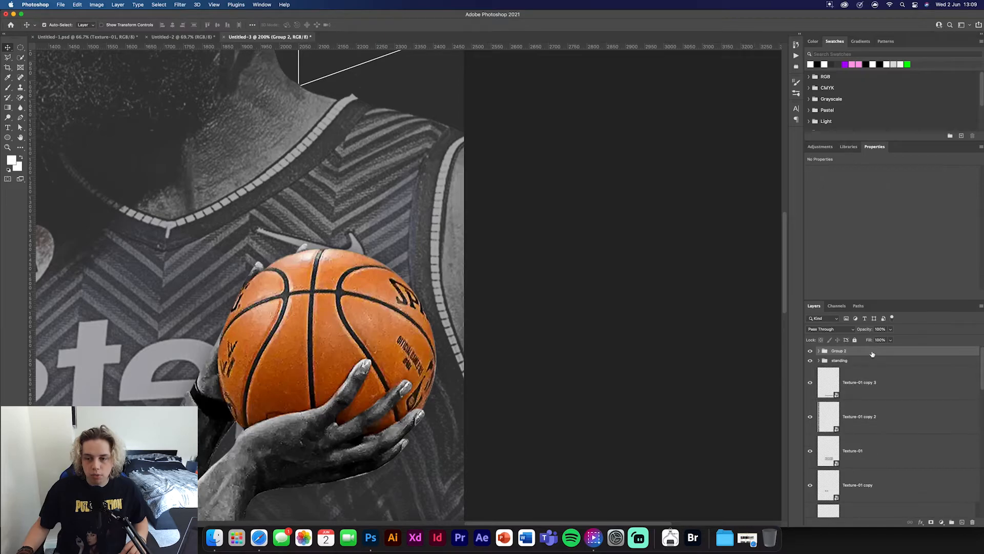
- Add a white inside stroke to the circle group and expand the group
{"action": "double_click", "coordinate": [871, 352]}
{"action": "left_click", "coordinate": [709, 308]}
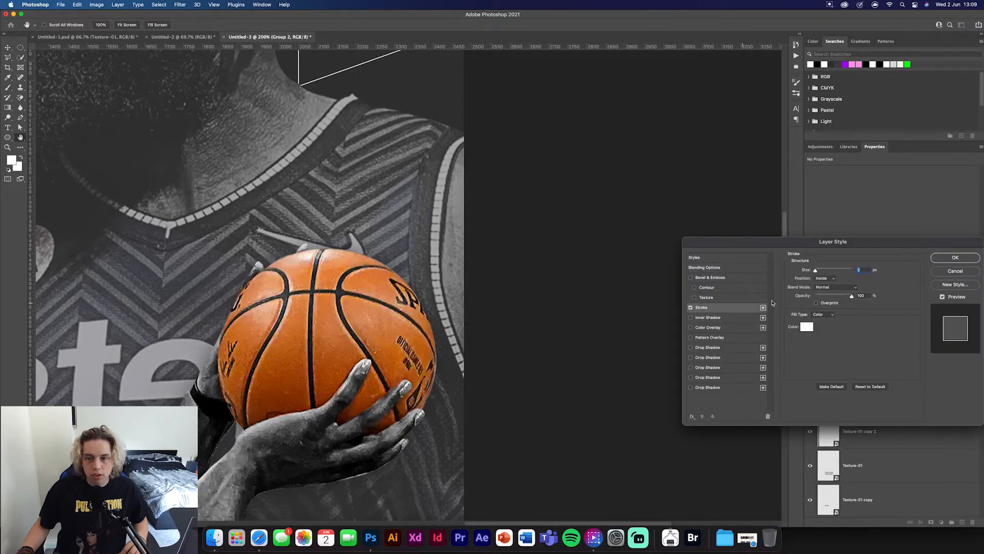
{"action": "left_click", "coordinate": [949, 259]}
{"action": "left_click", "coordinate": [819, 350]}
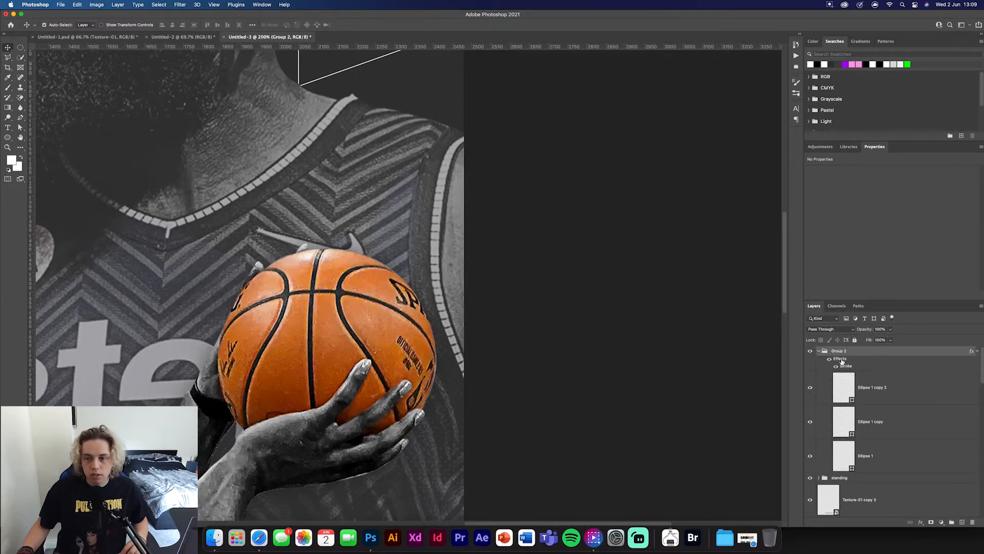
- Restore the three circles' fill to 100% and lower the fill of their group instead, leaving only the white outlines
{"action": "left_click", "coordinate": [898, 389]}
{"action": "left_click", "coordinate": [894, 456], "text": "shift"}
{"action": "left_click_drag", "start_coordinate": [870, 342], "coordinate": [978, 342]}
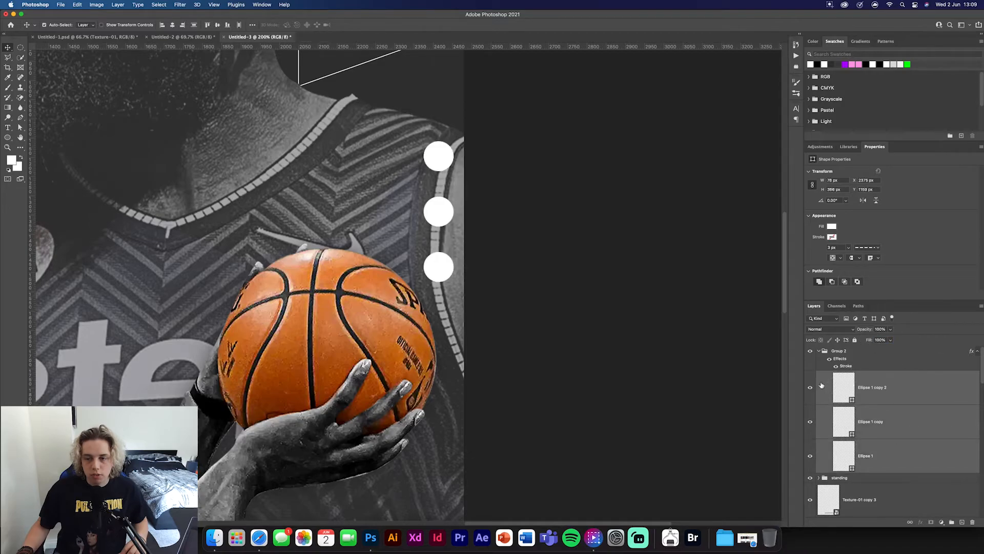
{"action": "left_click", "coordinate": [819, 351]}
{"action": "left_click", "coordinate": [845, 352]}
{"action": "left_click_drag", "start_coordinate": [869, 342], "coordinate": [610, 335]}
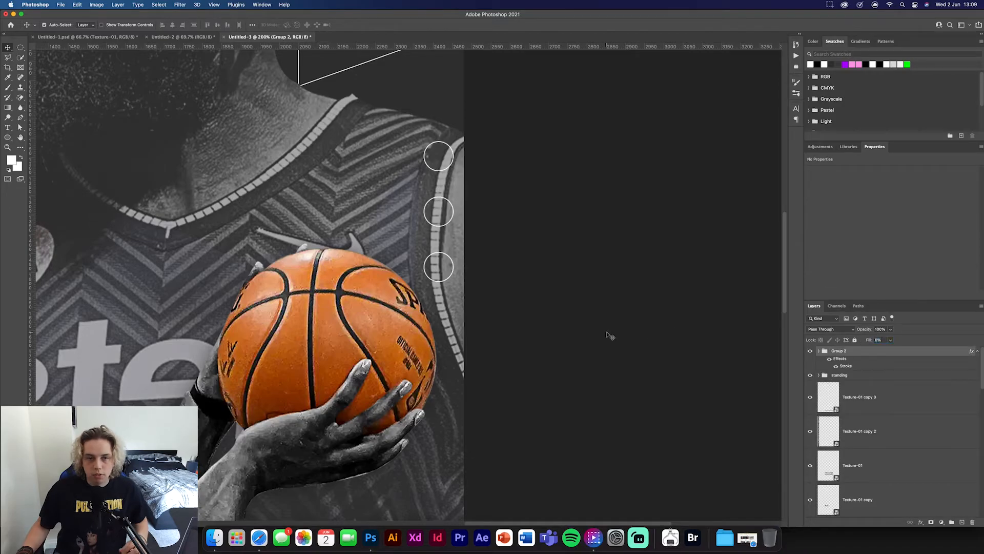
{"action": "left_click", "coordinate": [610, 336]}
{"action": "key", "text": "super+0"}
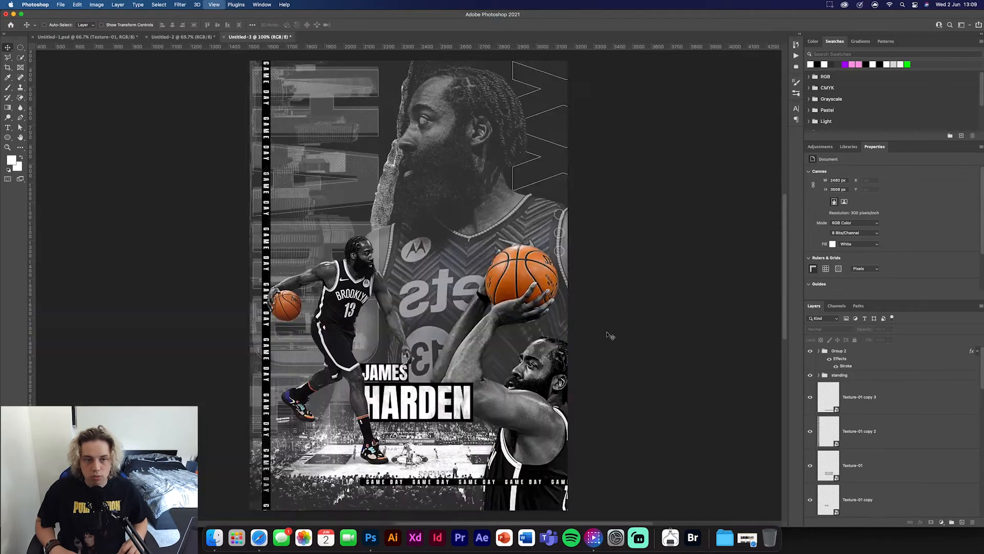
{"action": "key", "text": "super+minus"}
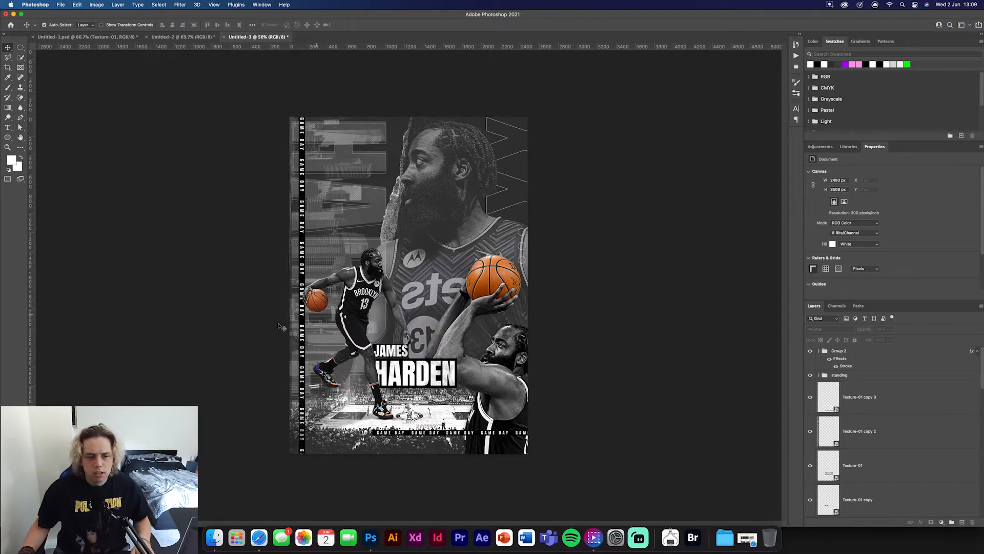
- Stamp all visible layers into a new layer above the circle group and open it in the Camera Raw Filter
{"action": "left_click", "coordinate": [863, 353]}
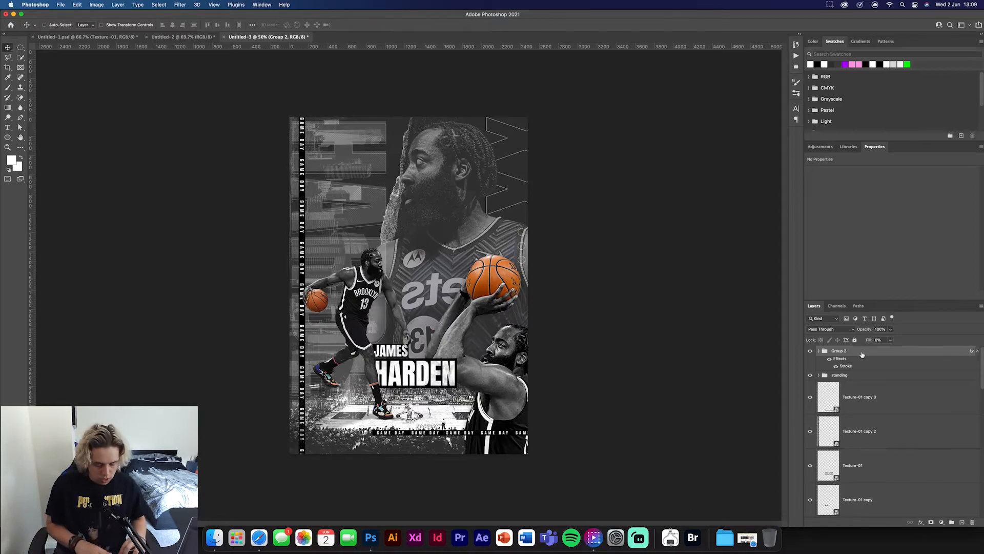
{"action": "key", "text": "alt+shift+super+e"}
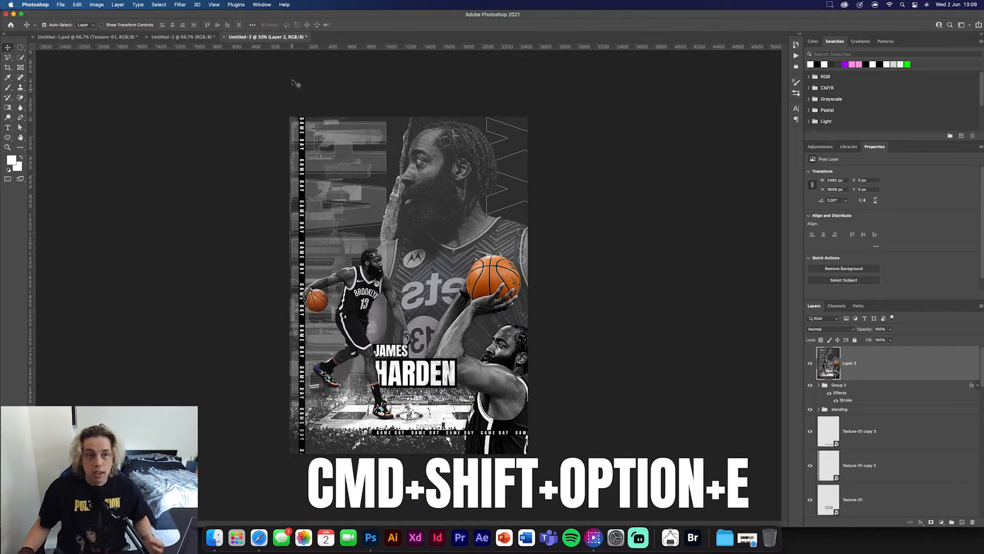
{"action": "left_click", "coordinate": [179, 5]}
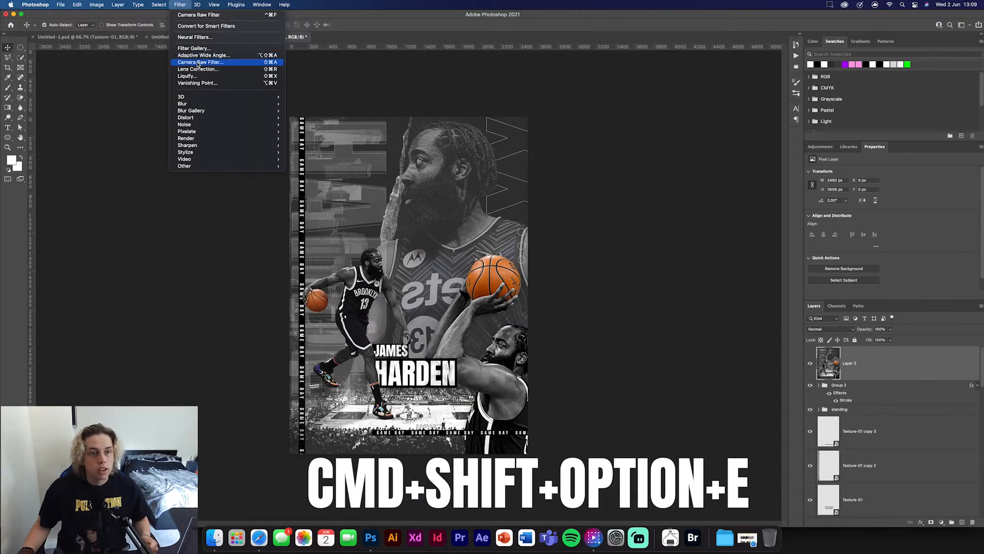
{"action": "left_click", "coordinate": [198, 62]}
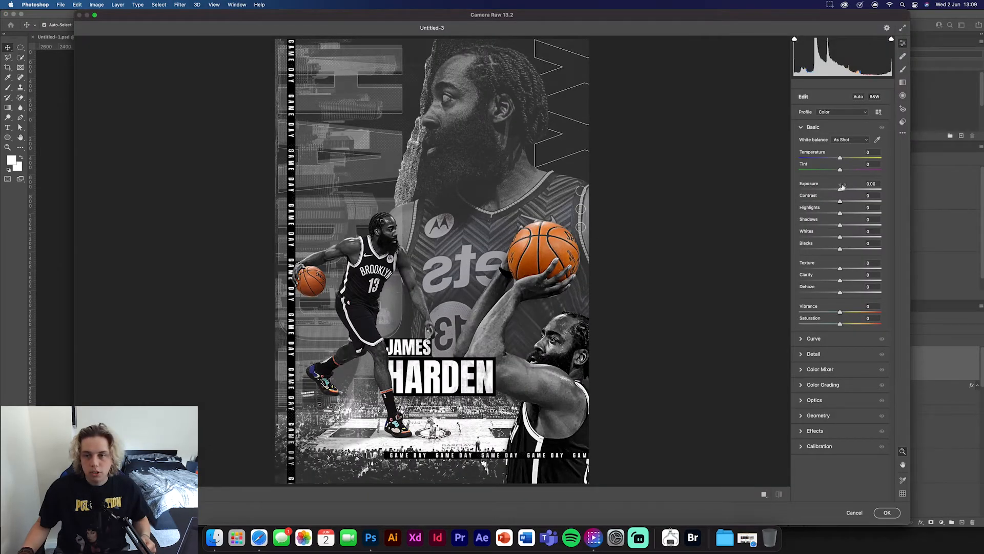
- Set exposure to +0.25, contrast +48, highlights +16, shadows -23, whites +24, blacks about -25, texture +100, clarity +34 and vibrance +13
{"action": "left_click_drag", "start_coordinate": [840, 190], "coordinate": [830, 226]}
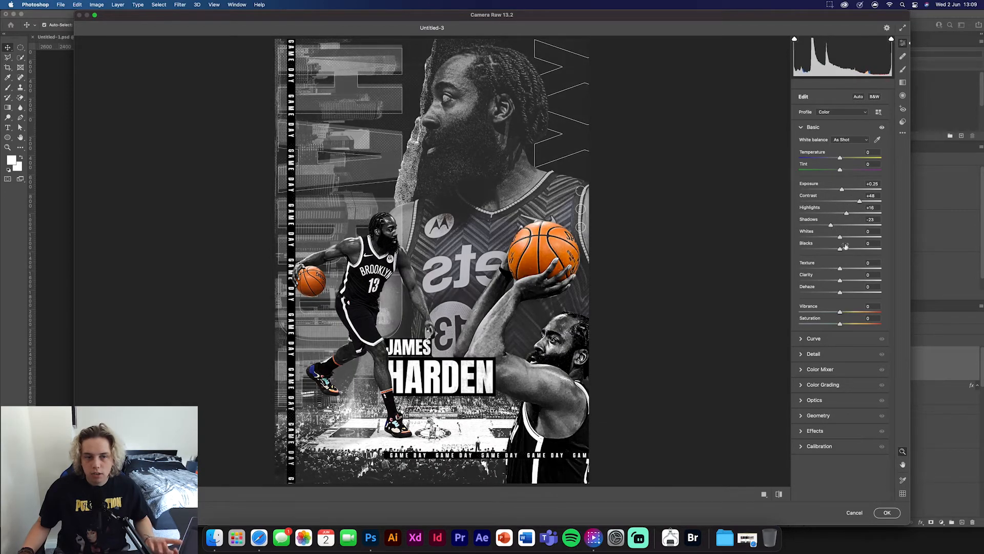
{"action": "left_click_drag", "start_coordinate": [840, 269], "coordinate": [887, 269]}
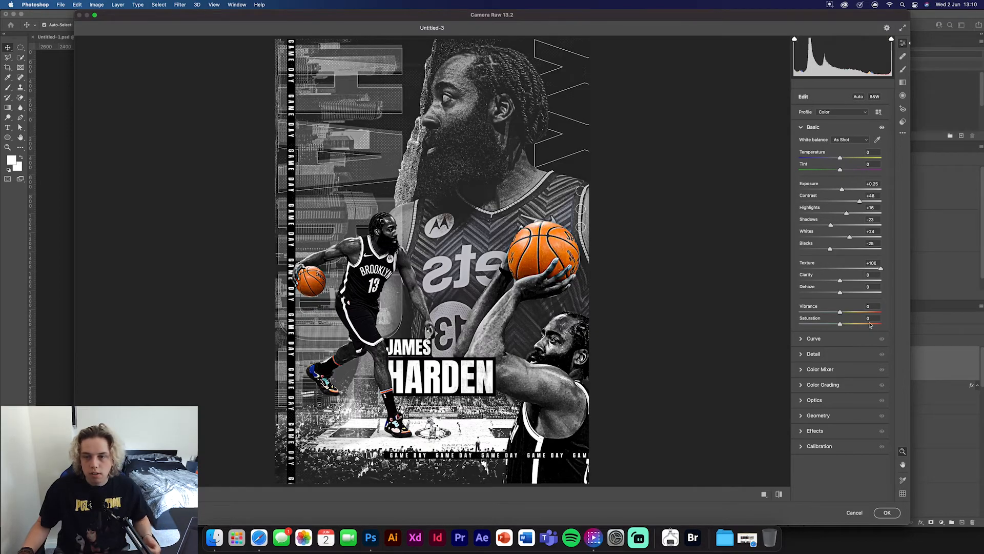
{"action": "left_click_drag", "start_coordinate": [839, 280], "coordinate": [848, 316]}
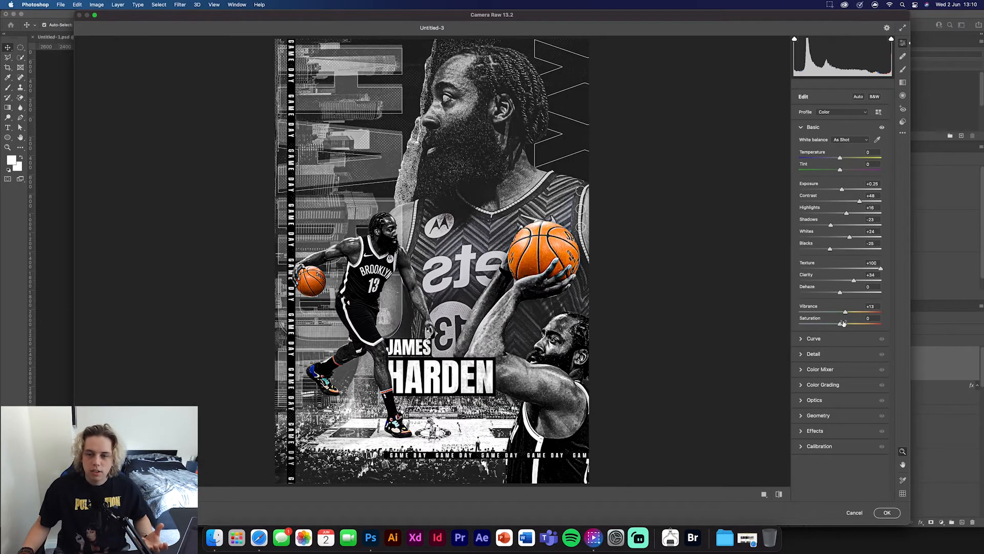
- Set sharpening to about 75, grain to 25 and vignetting to -8 for the stamped poster layer
{"action": "left_click", "coordinate": [810, 354]}
{"action": "left_click_drag", "start_coordinate": [800, 178], "coordinate": [843, 183]}
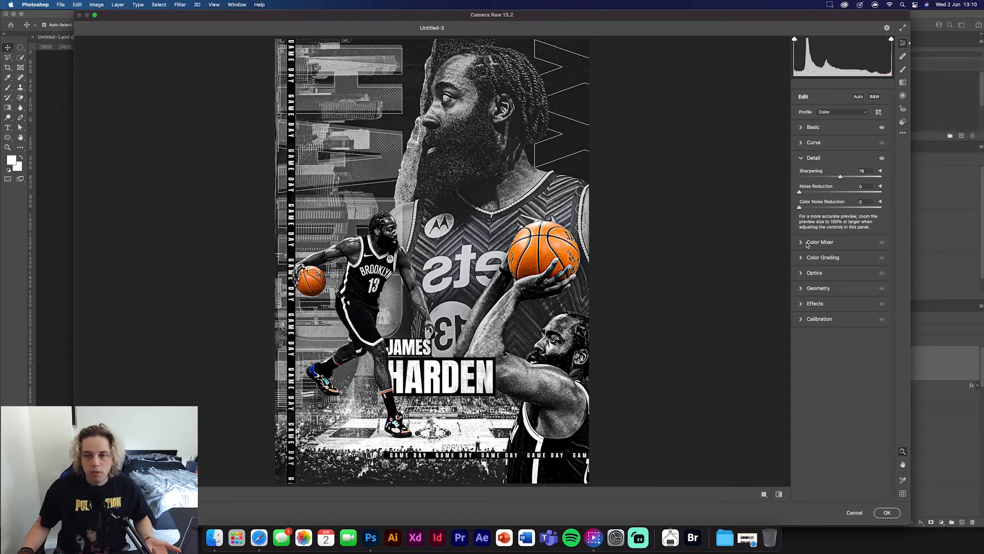
{"action": "left_click", "coordinate": [802, 305]}
{"action": "left_click_drag", "start_coordinate": [799, 253], "coordinate": [820, 259]}
{"action": "left_click_drag", "start_coordinate": [842, 297], "coordinate": [838, 296]}
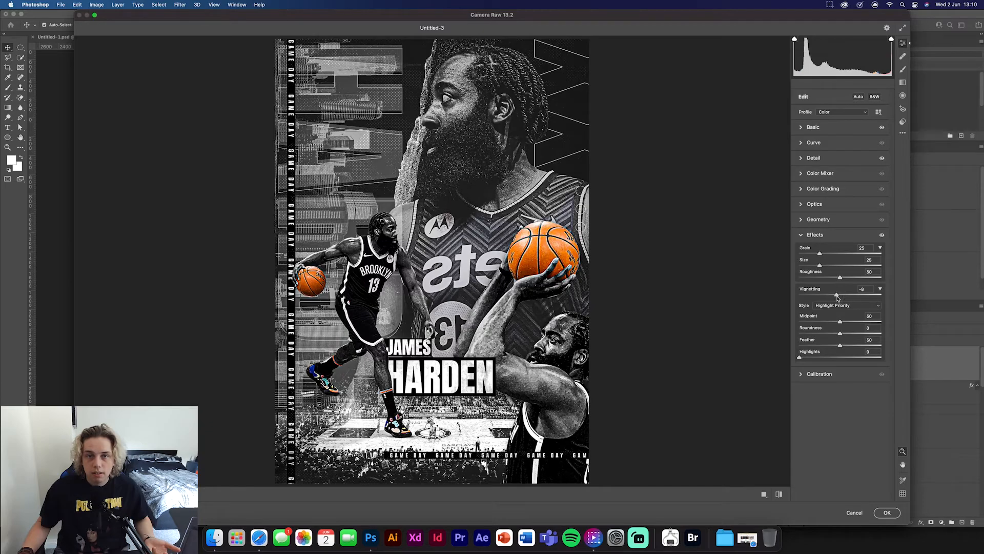